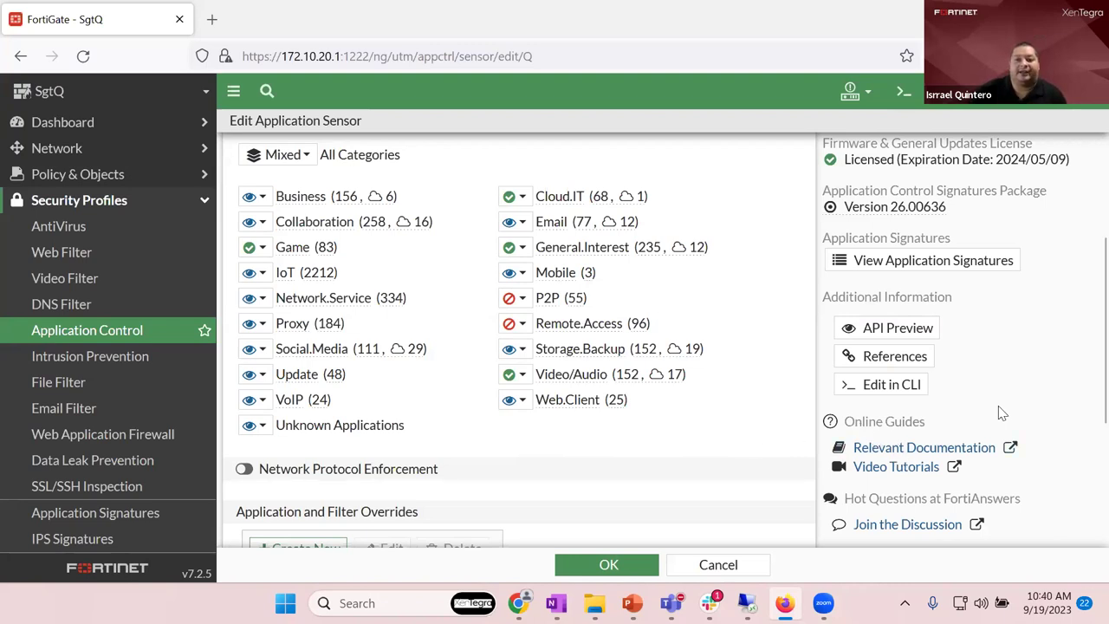
Step: Open the relevant documentation for application control, accept the site's cookies, and look through the listed topics
left_click(958, 452)
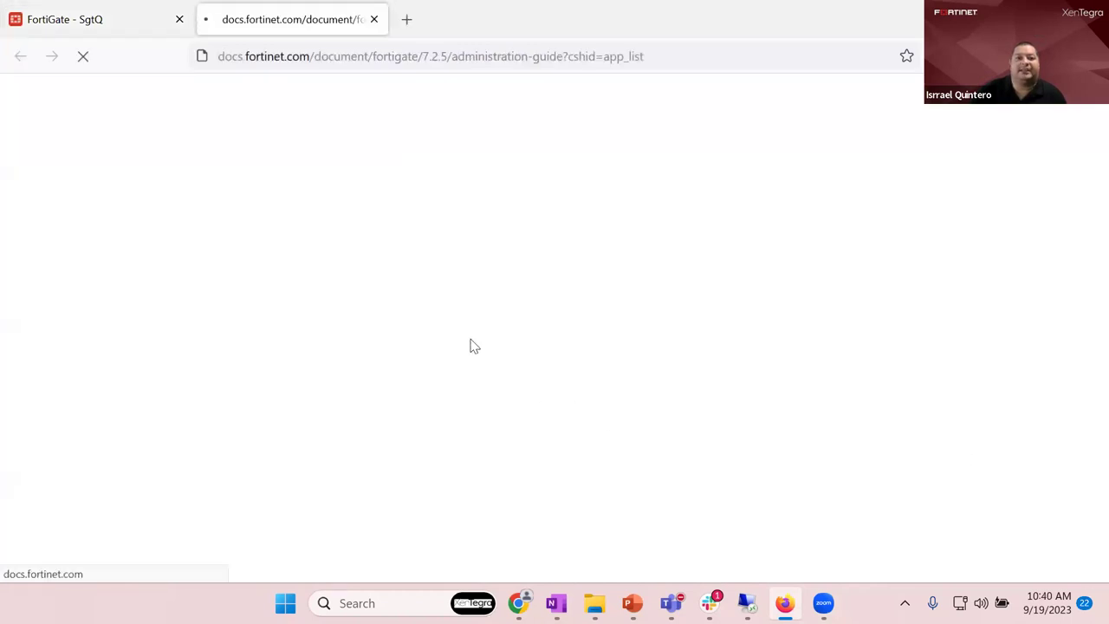
left_click(555, 544)
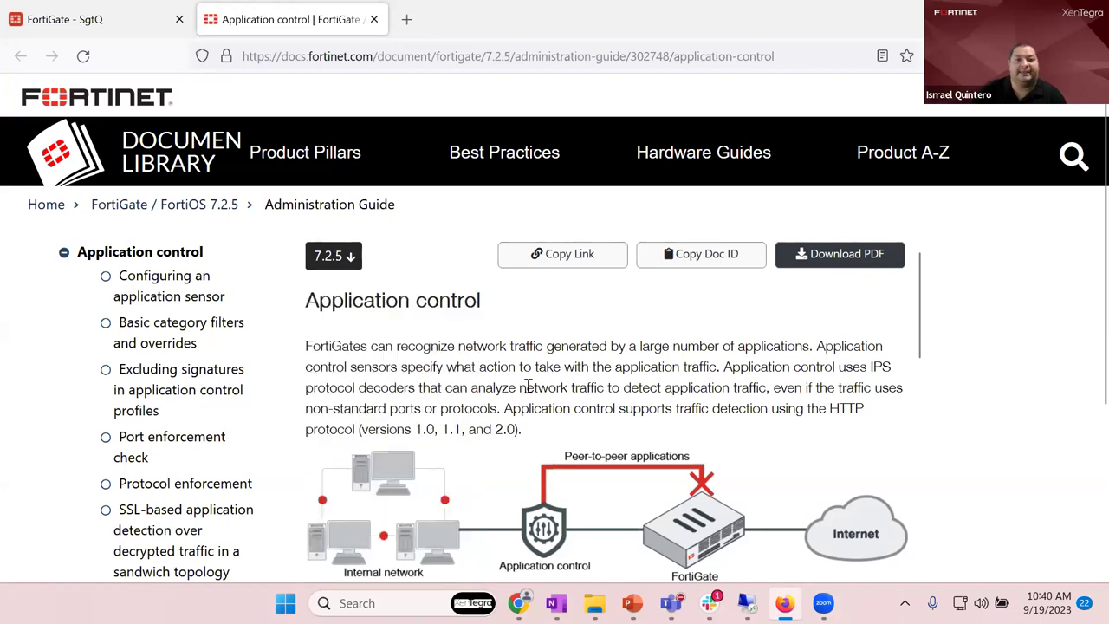
scroll(527, 391, "down", 2)
scroll(528, 391, "down", 8)
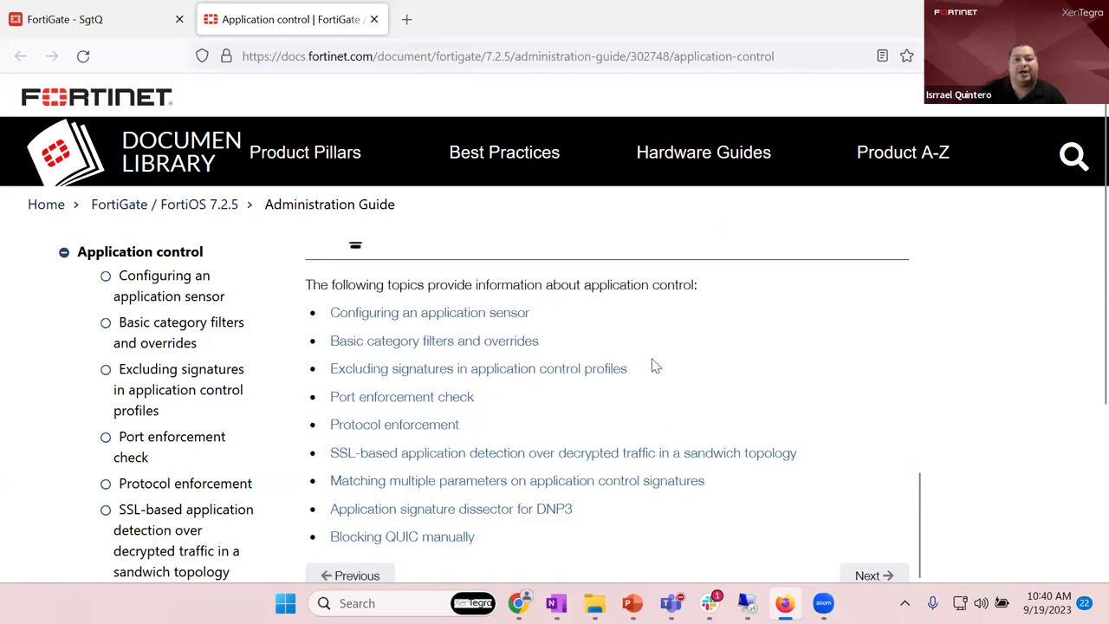
Step: Read the "Configuring an application sensor" topic through to its end and return to the FortiGate interface
left_click(431, 317)
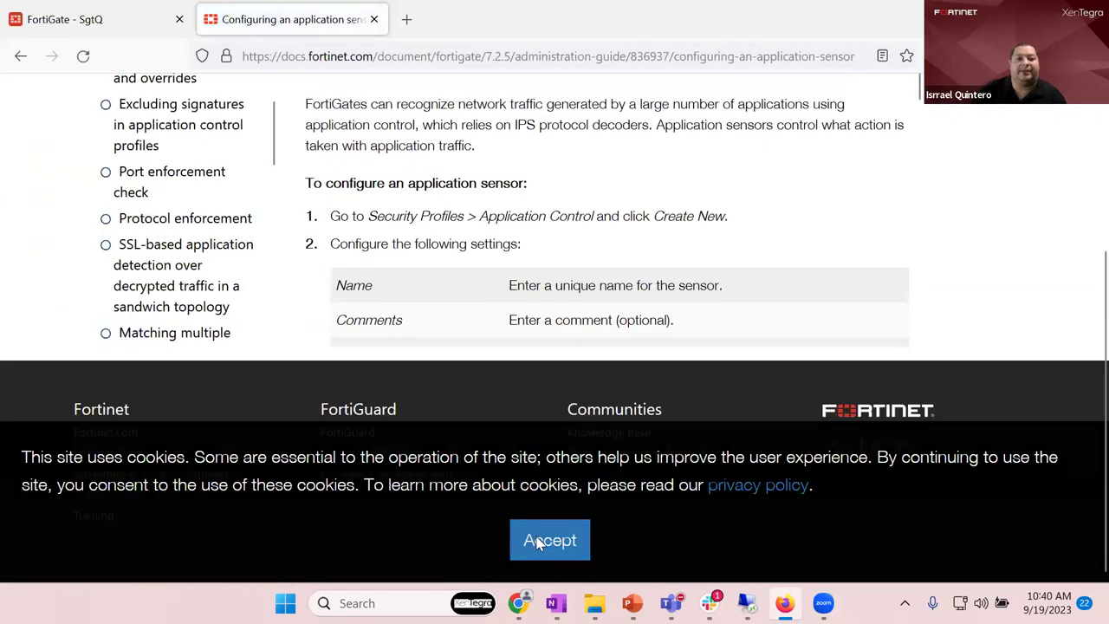
left_click(545, 540)
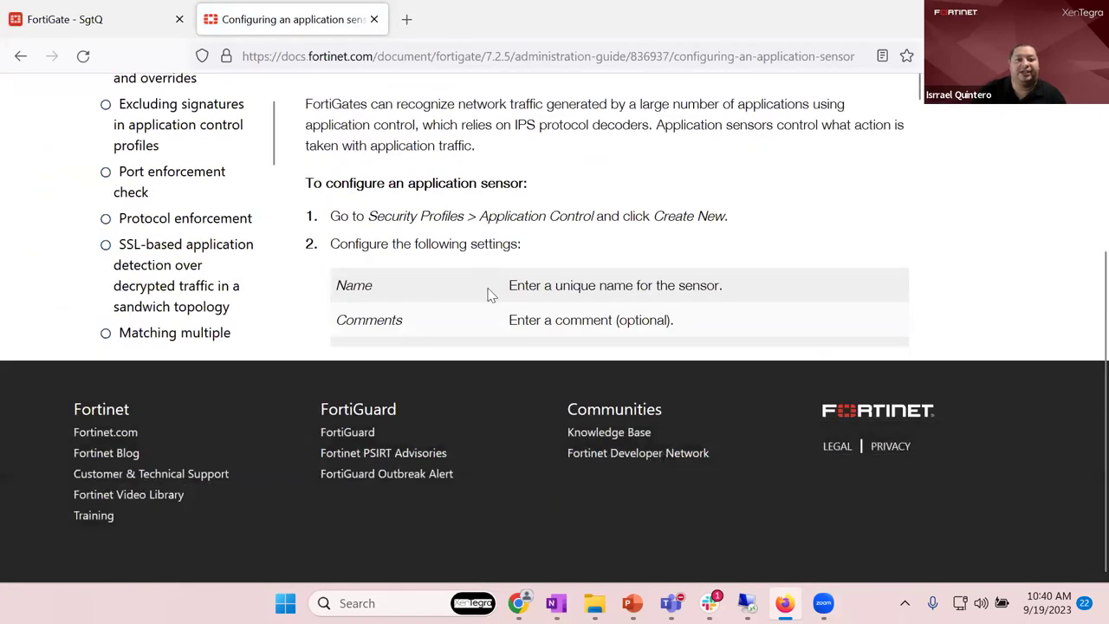
scroll(690, 371, "down", 4)
scroll(690, 370, "down", 10)
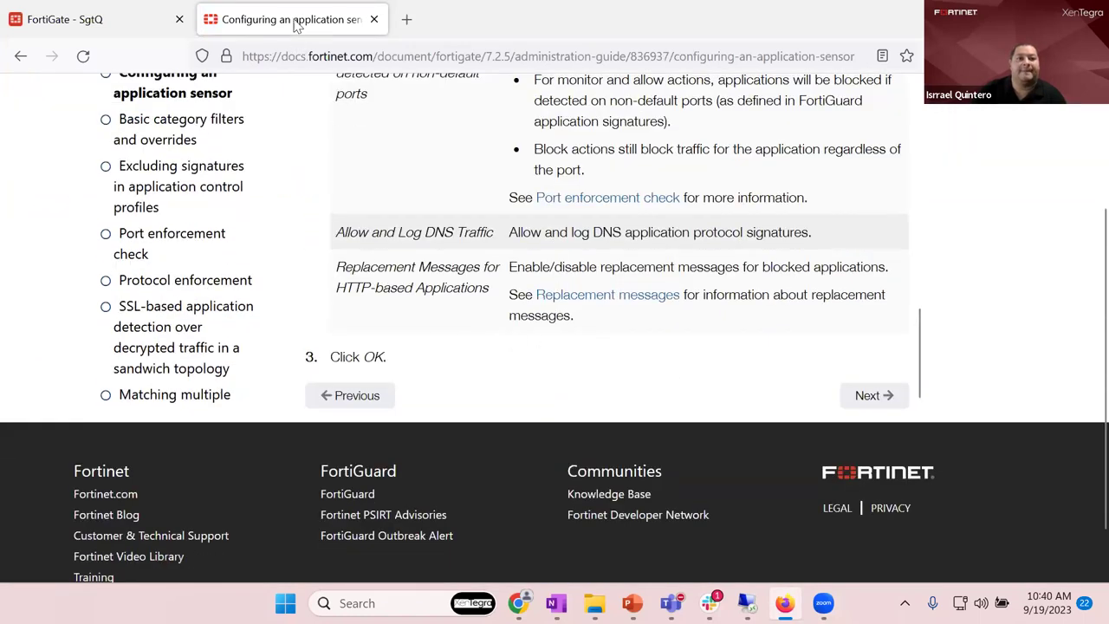
left_click(140, 23)
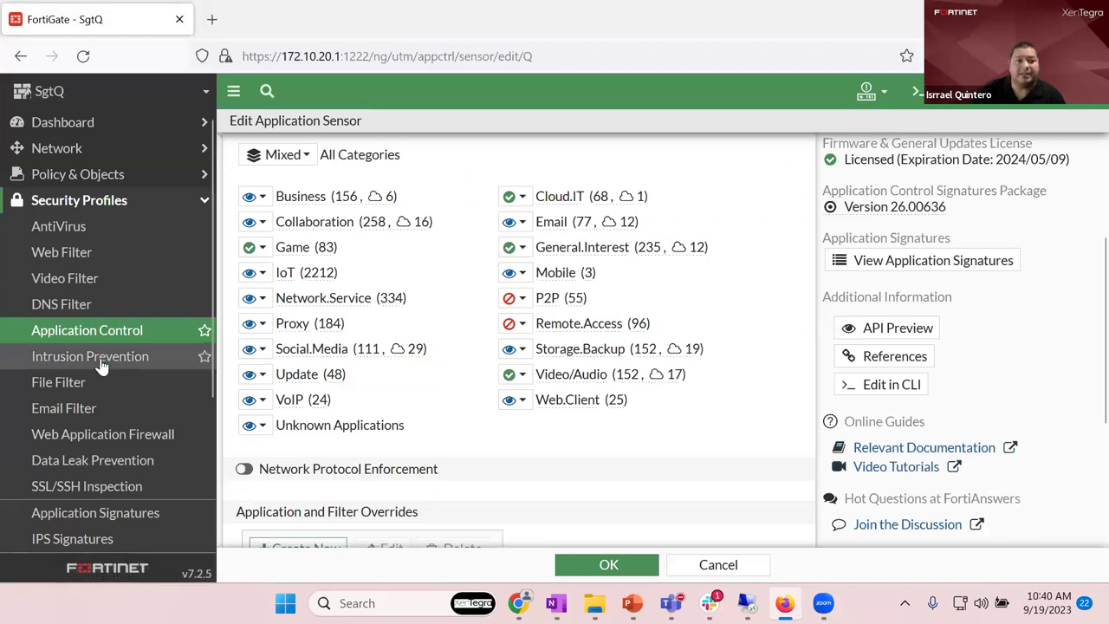
Step: Open the wifi-default AntiVirus profile to view its settings
left_click(62, 227)
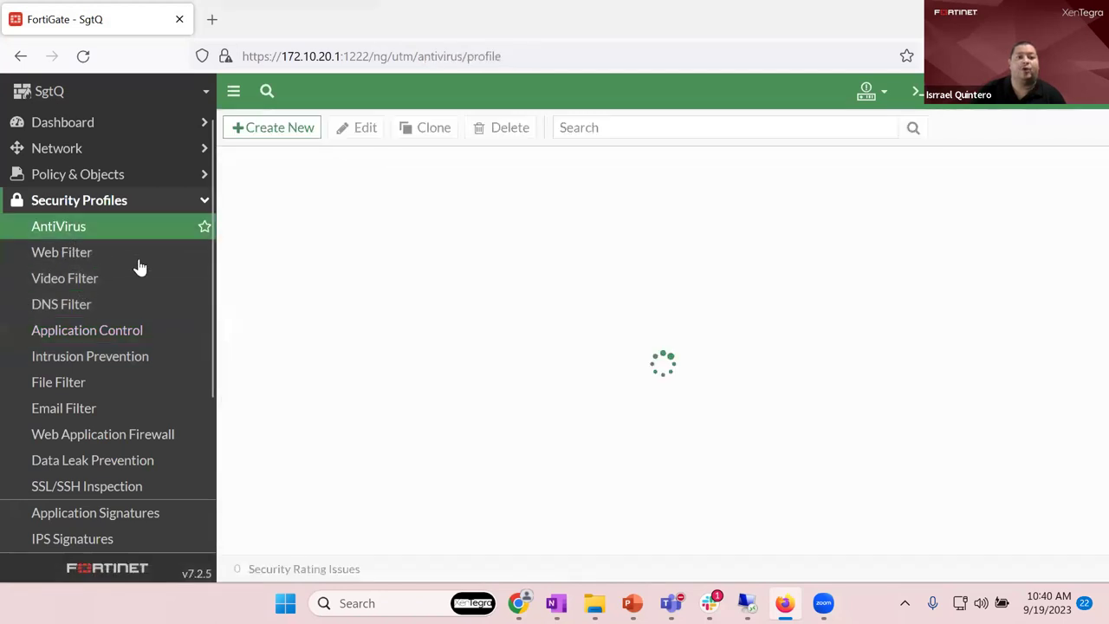
double_click(303, 221)
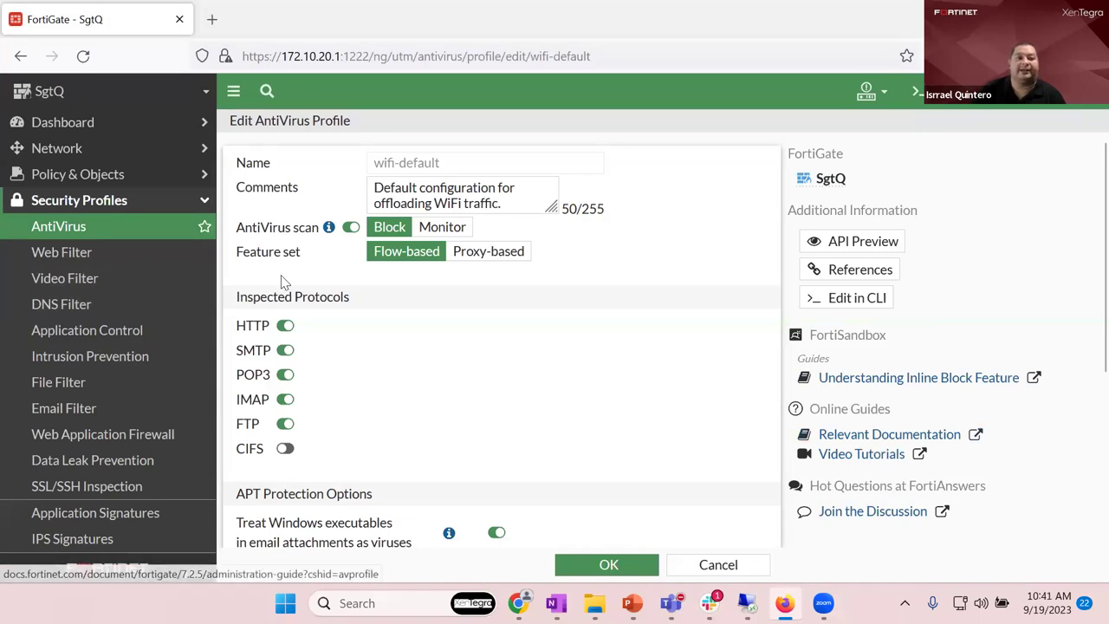
Step: Open the firewall policy from Qfox to wan1 for editing, expanding the management (Lab) to FG and Qfox to wan1 groups
left_click(109, 174)
left_click(111, 204)
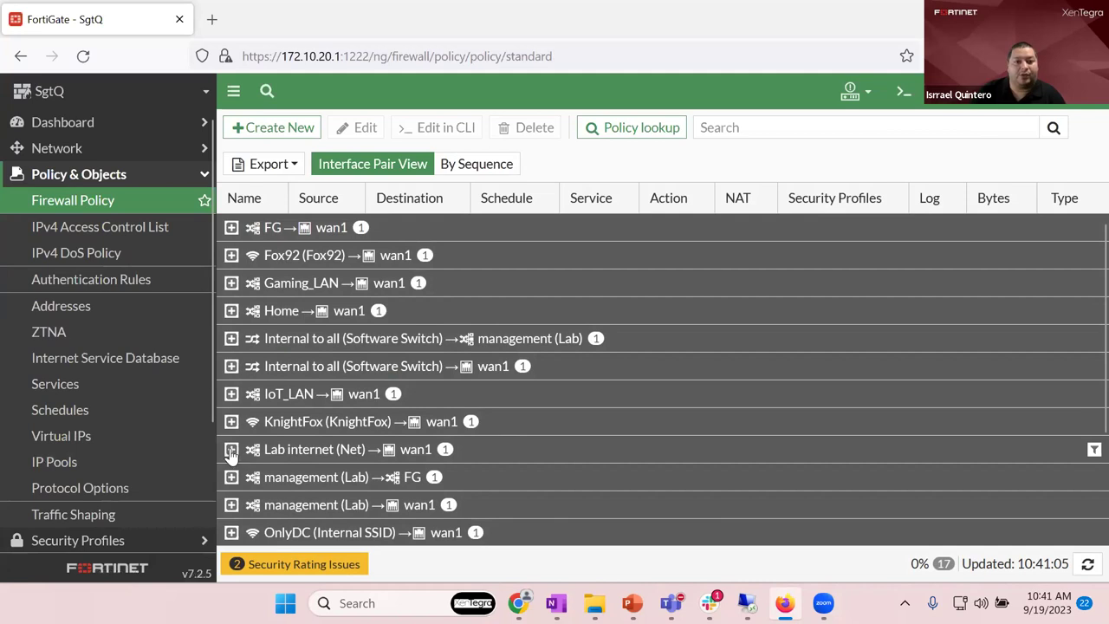
left_click(232, 476)
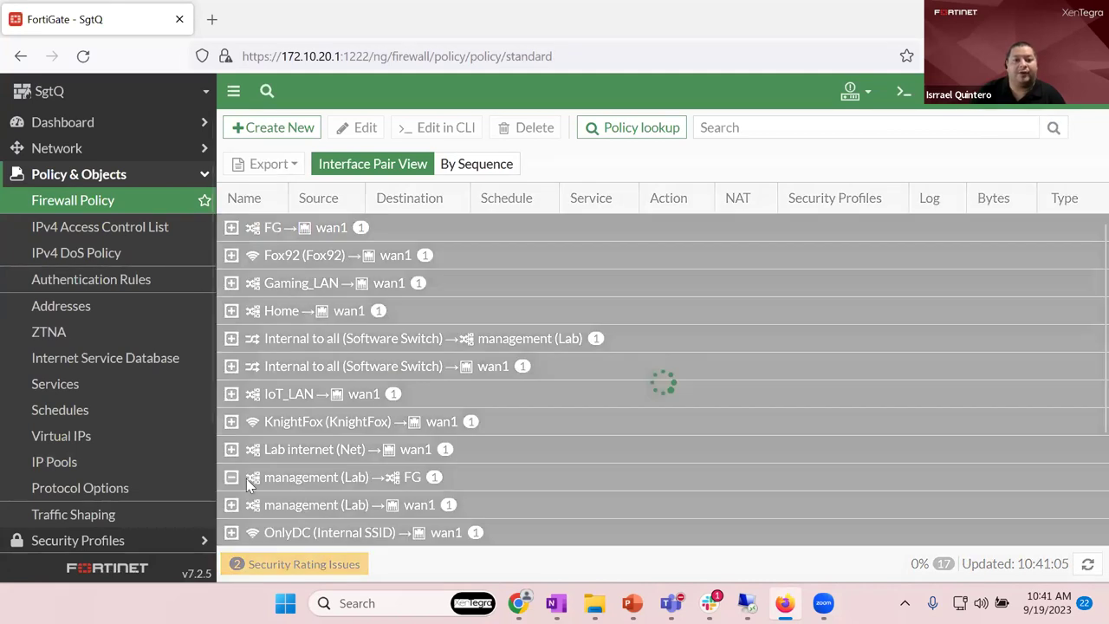
scroll(679, 420, "down", 3)
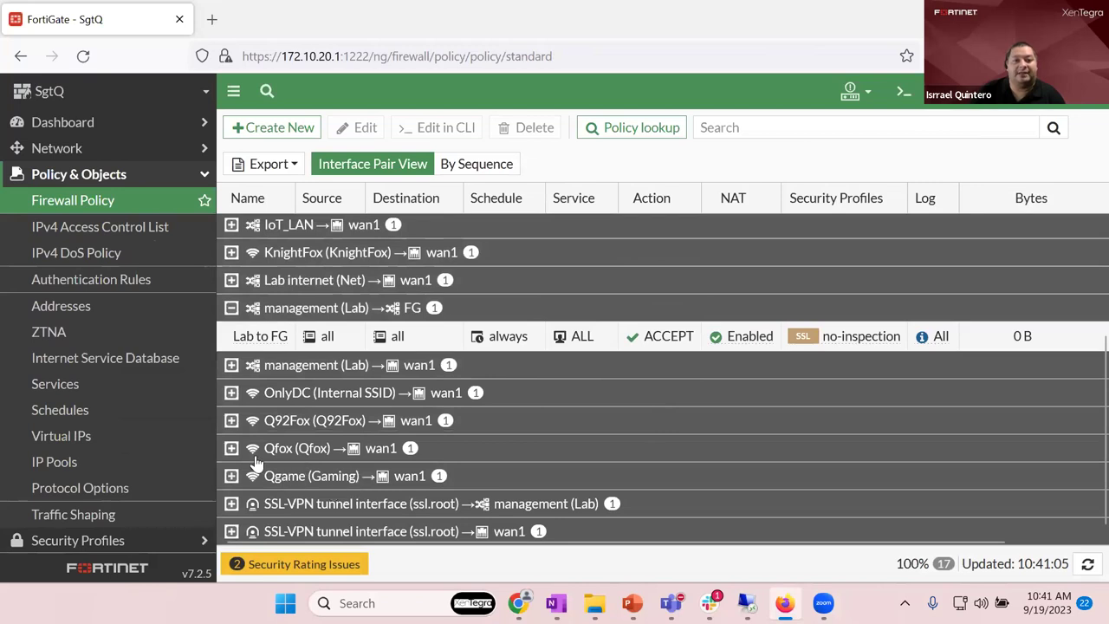
left_click(231, 448)
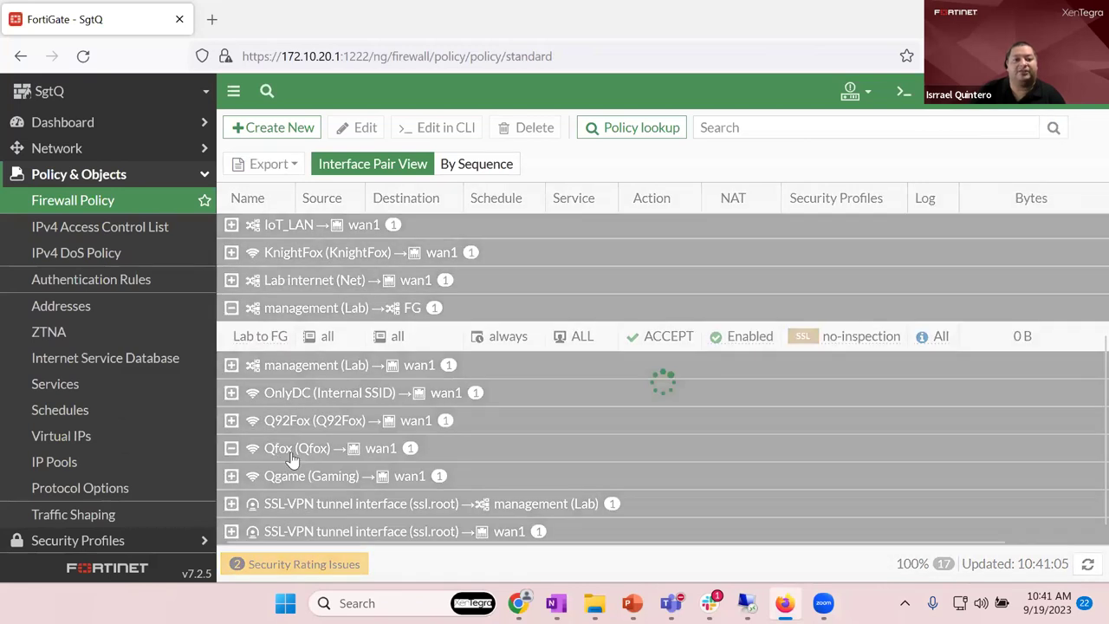
left_click(286, 482)
left_click(358, 130)
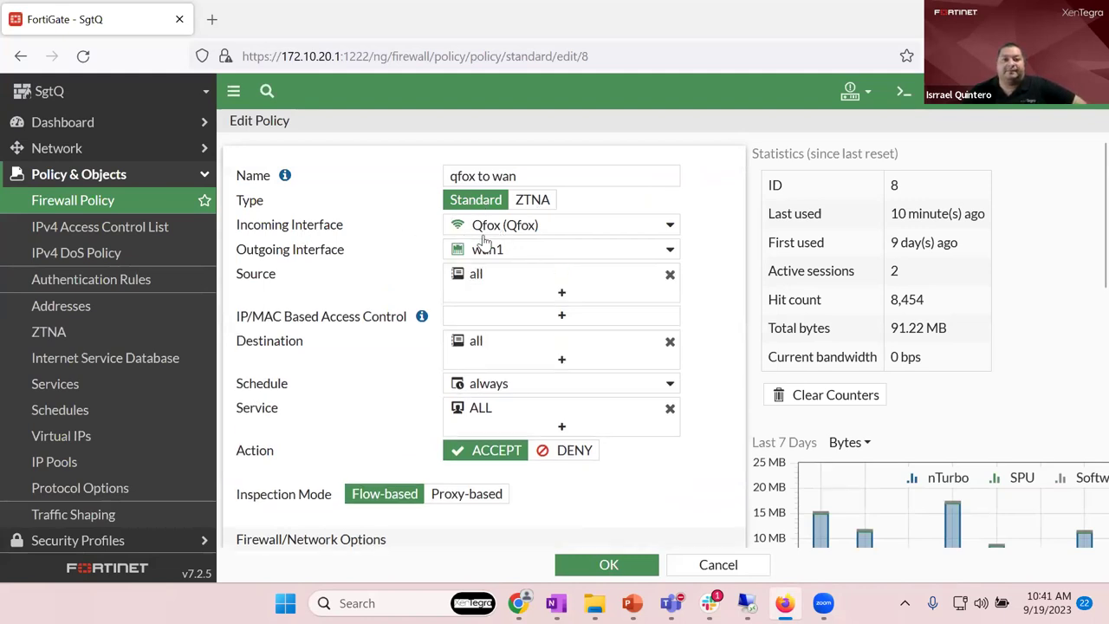
Step: Enable Application Control in the qfox to wan policy's security profiles and list the selectable application sensors
mouse_move(475, 252)
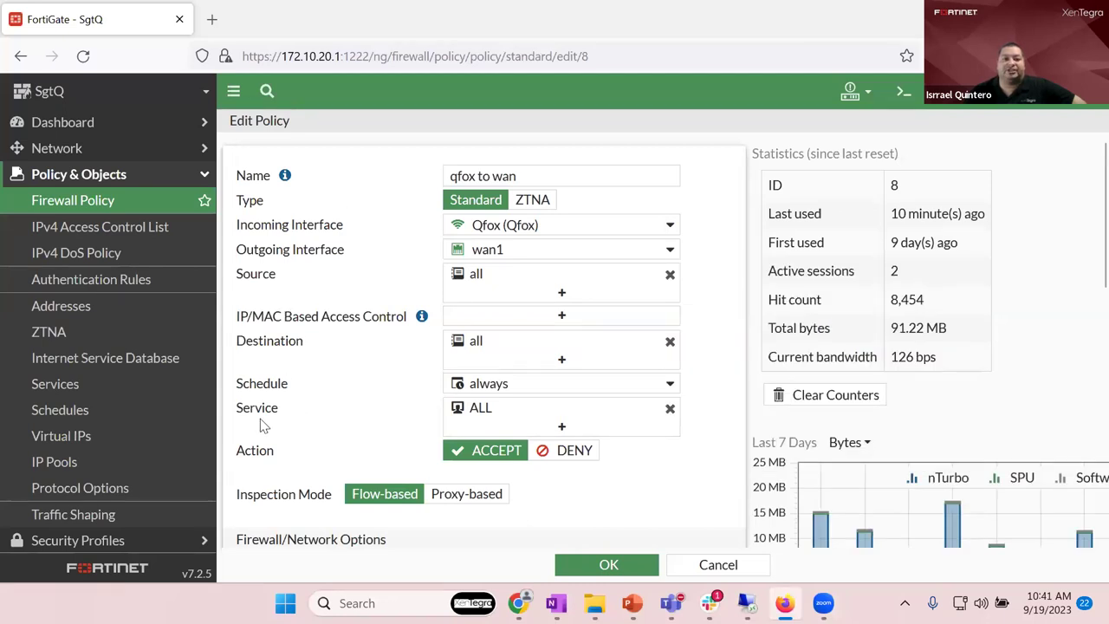
scroll(277, 445, "down", 3)
scroll(278, 446, "down", 2)
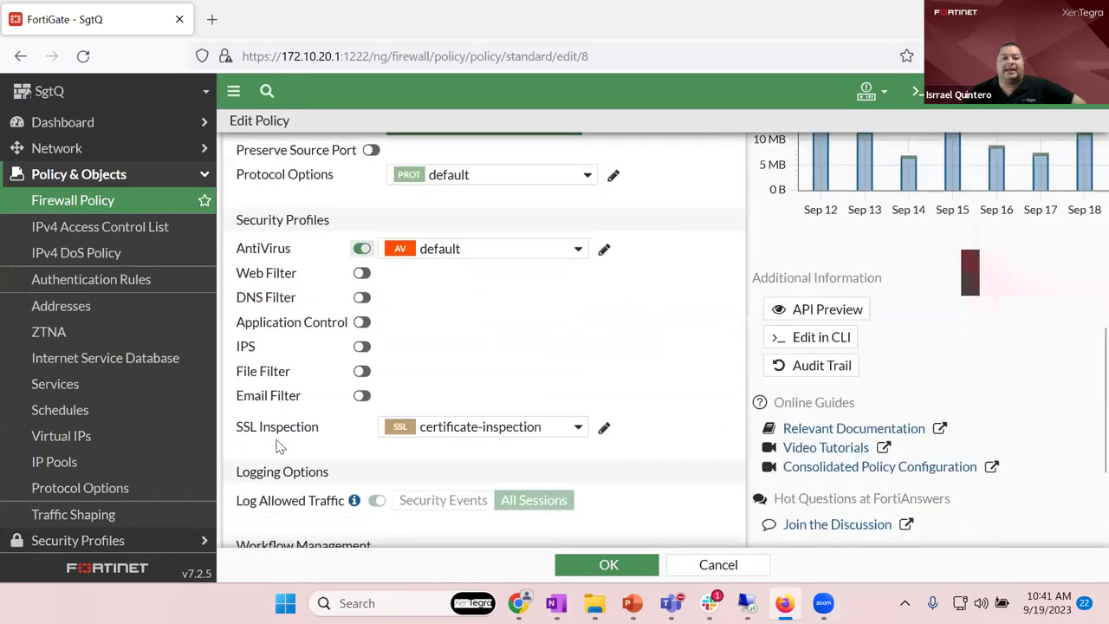
left_click(361, 322)
left_click(568, 323)
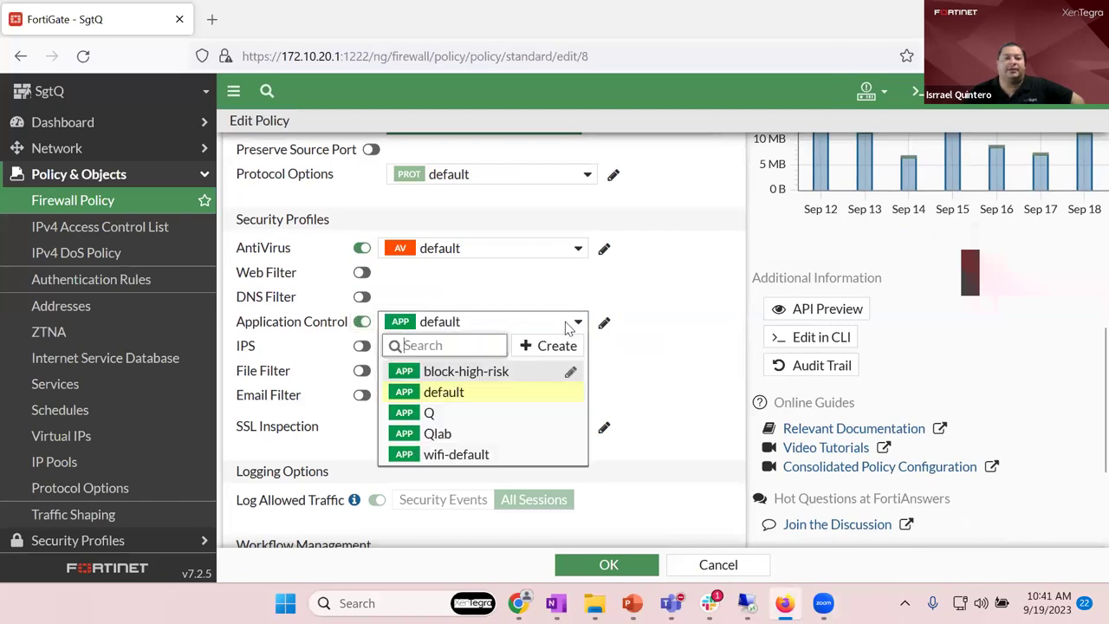
mouse_move(481, 444)
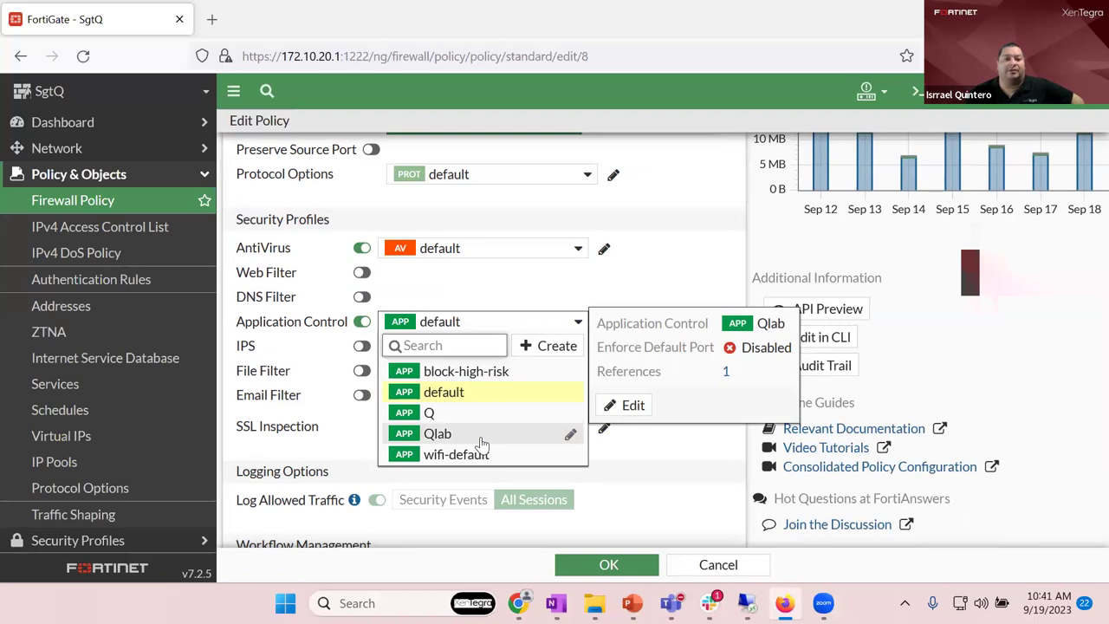
Step: Examine the form for creating a new application sensor from the policy and close it without creating one
left_click(549, 348)
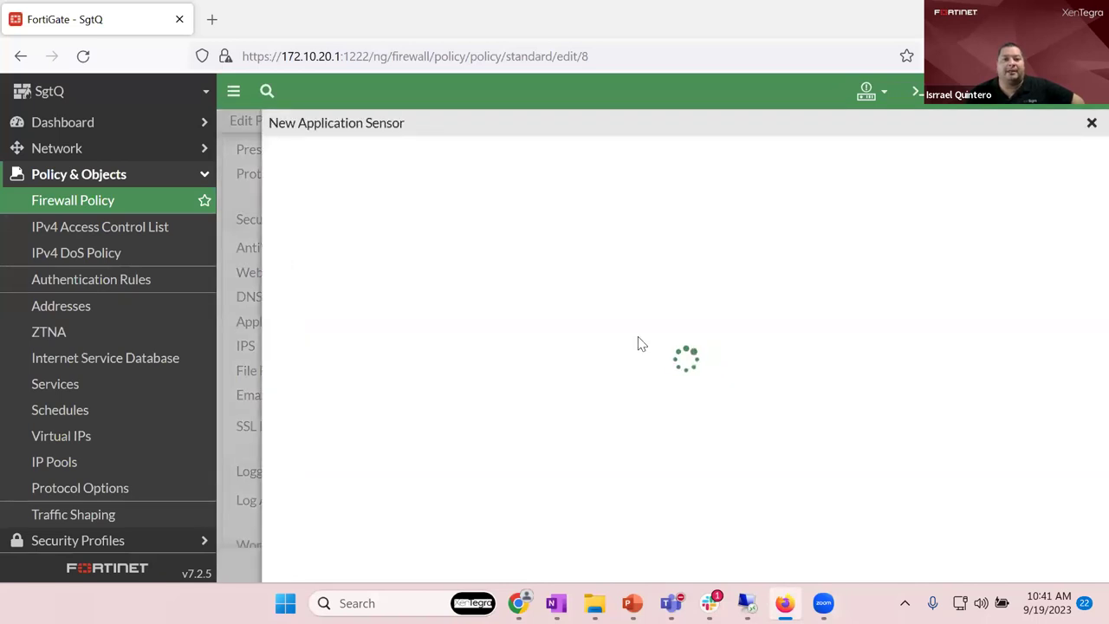
scroll(689, 294, "down", 5)
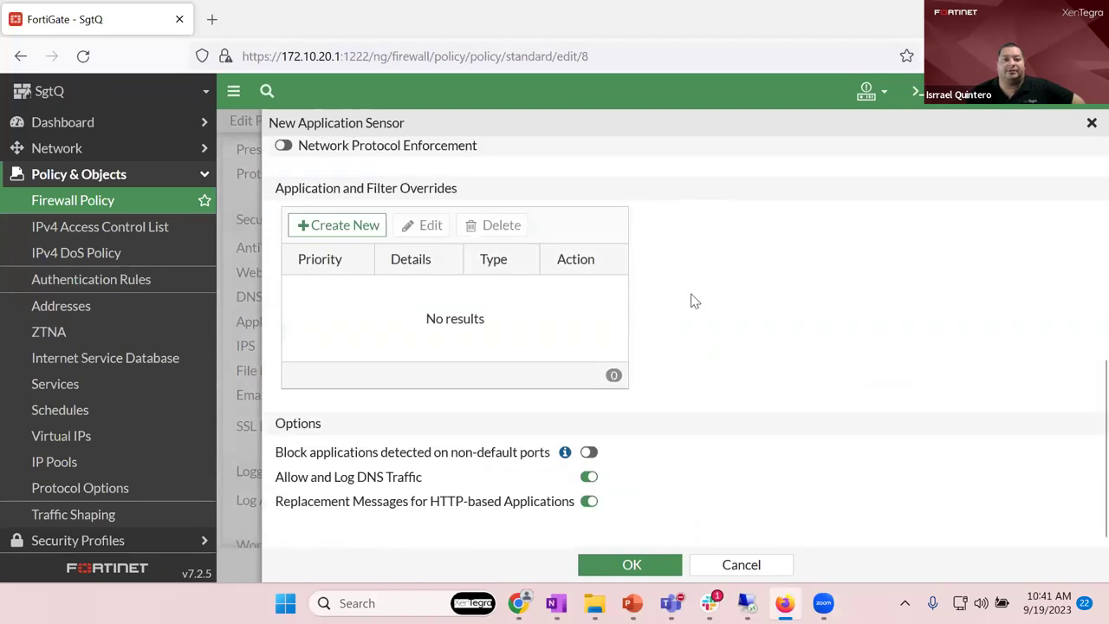
left_click(739, 566)
left_click(706, 363)
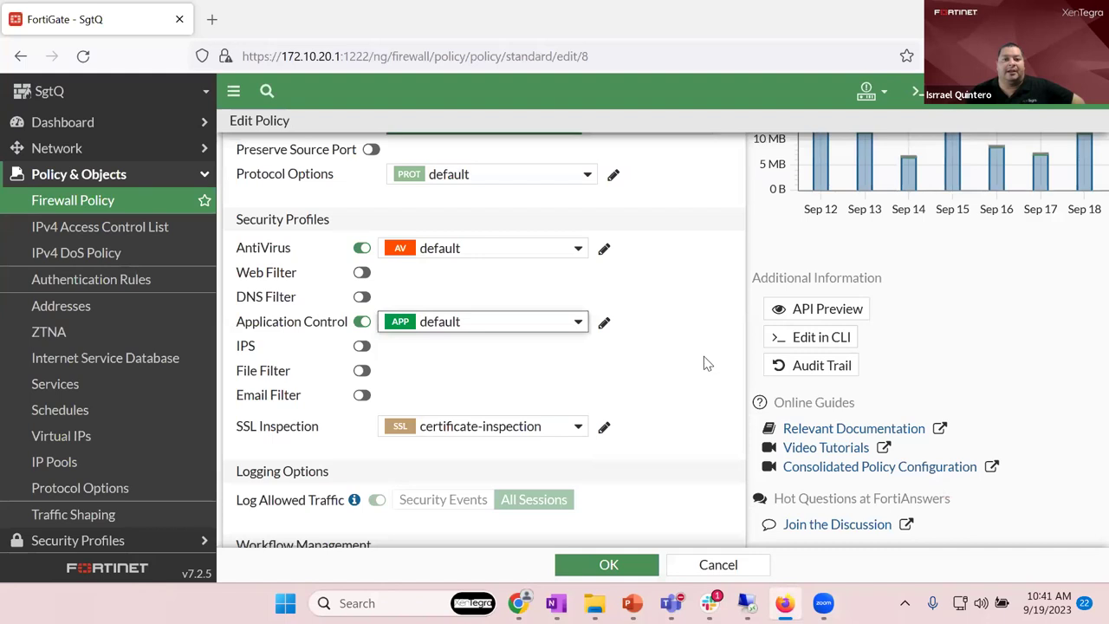
Step: Review the policy's network options, security profiles, logging options and workflow settings
scroll(700, 375, "up", 3)
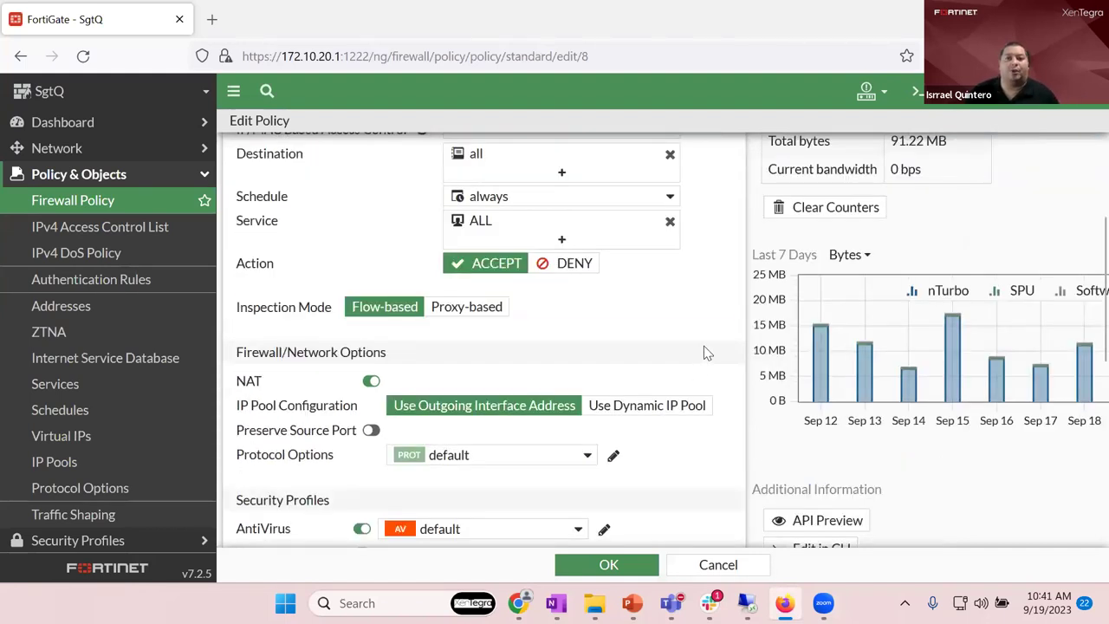
scroll(705, 351, "up", 2)
scroll(706, 360, "down", 6)
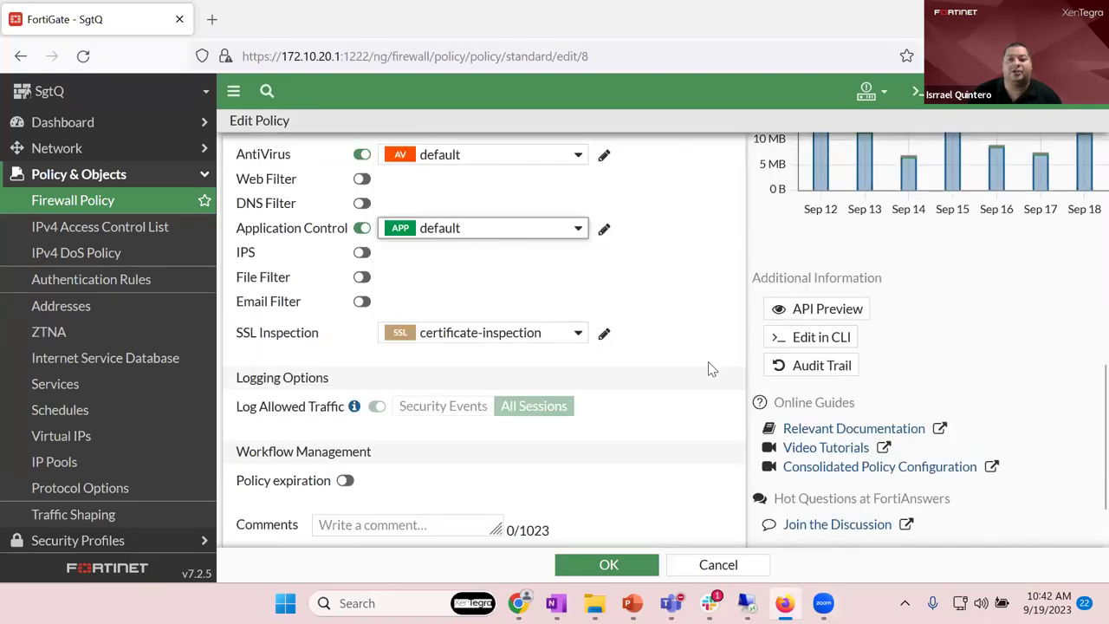
scroll(707, 369, "down", 1)
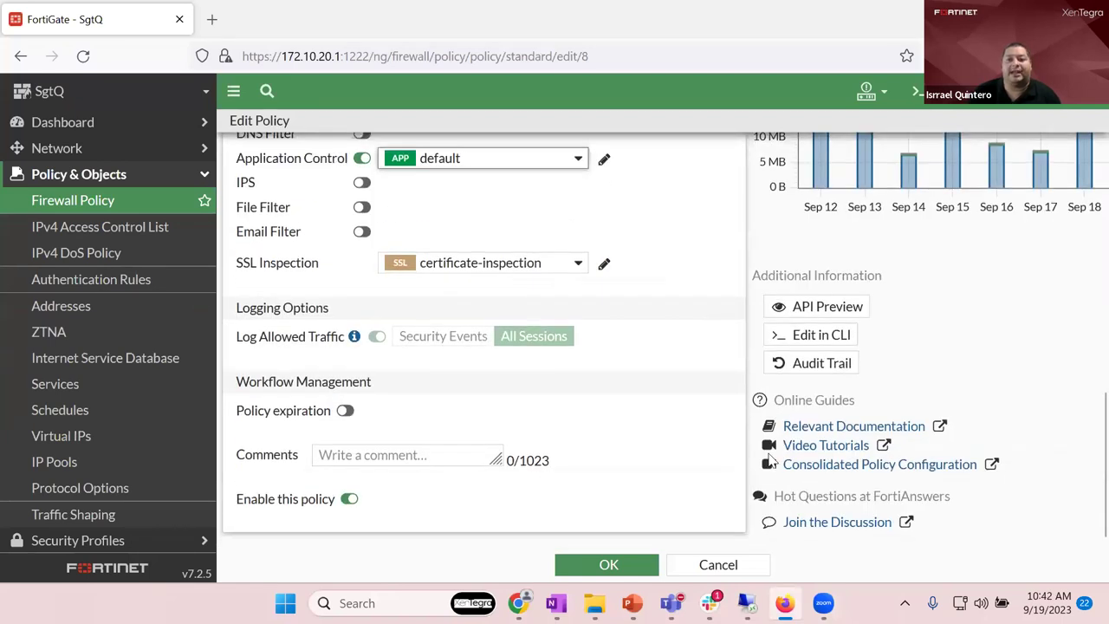
Step: Open the policy's relevant documentation and read the firewall policy parameters and the "Configurations in the GUI" section
left_click(849, 430)
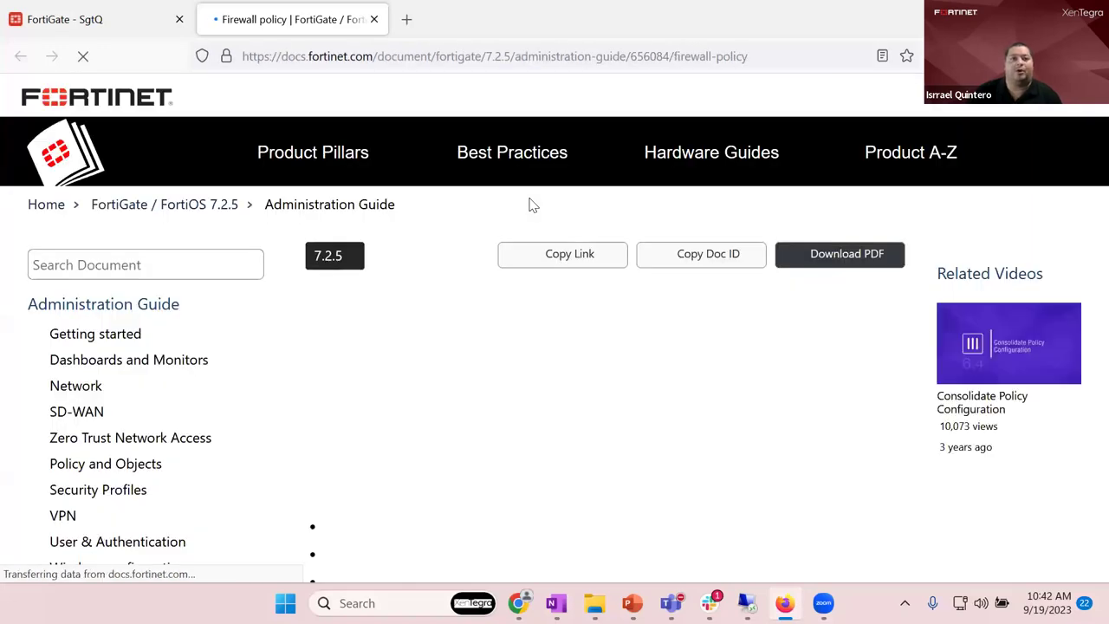
scroll(569, 344, "down", 5)
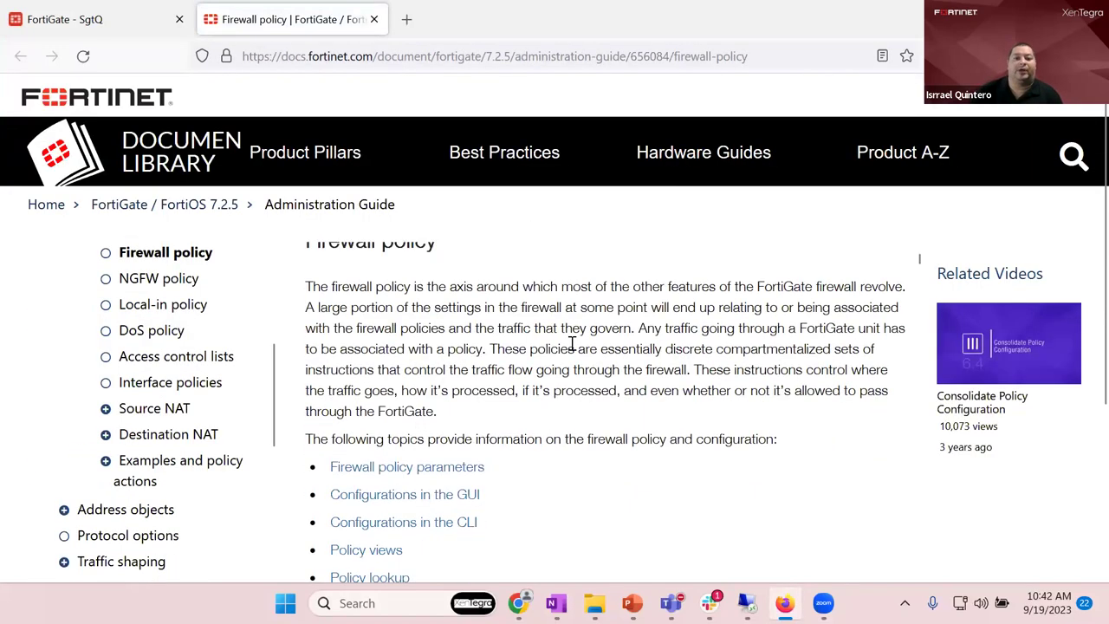
scroll(595, 352, "down", 1)
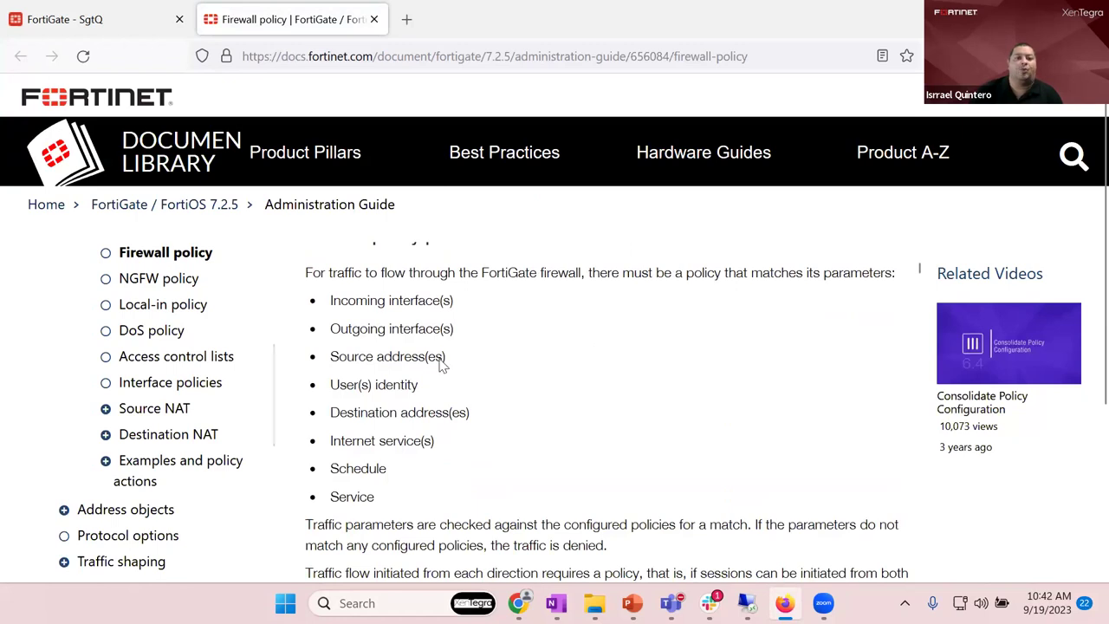
scroll(595, 385, "down", 5)
scroll(595, 386, "down", 5)
scroll(616, 386, "up", 1)
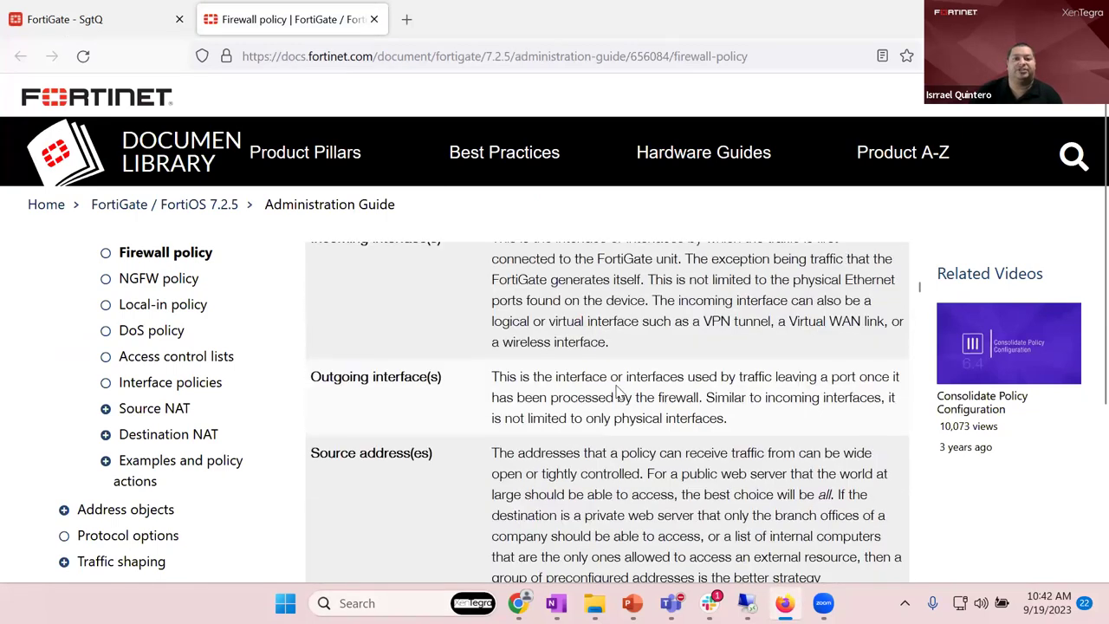
scroll(670, 397, "up", 2)
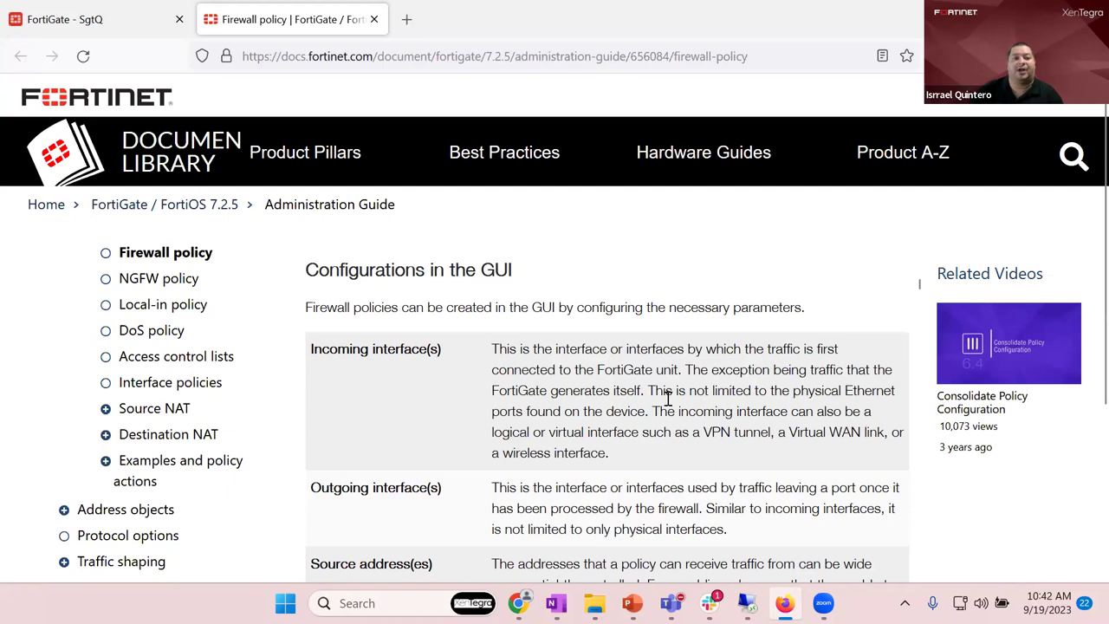
scroll(667, 398, "down", 9)
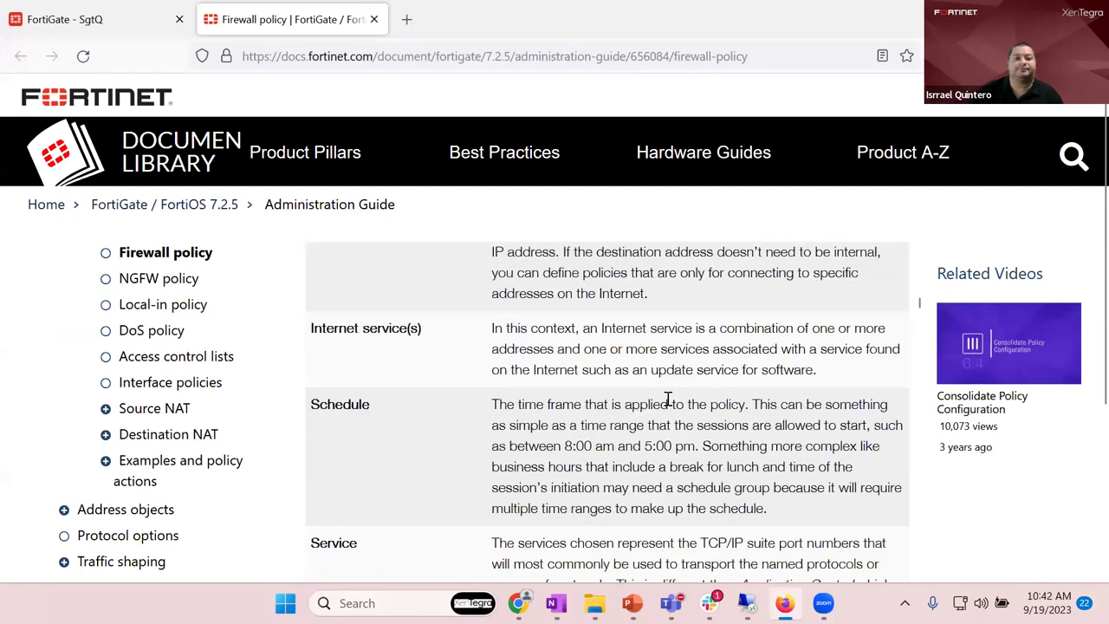
Step: Return to the FortiGate interface and discard the edits to the qfox to wan policy
left_click(69, 20)
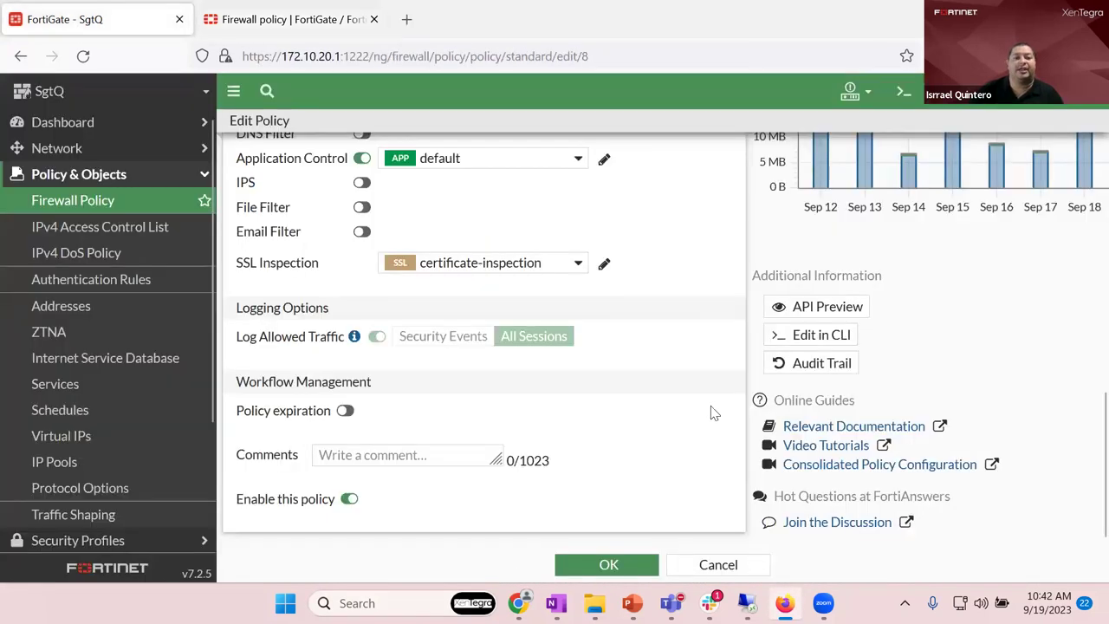
left_click(718, 565)
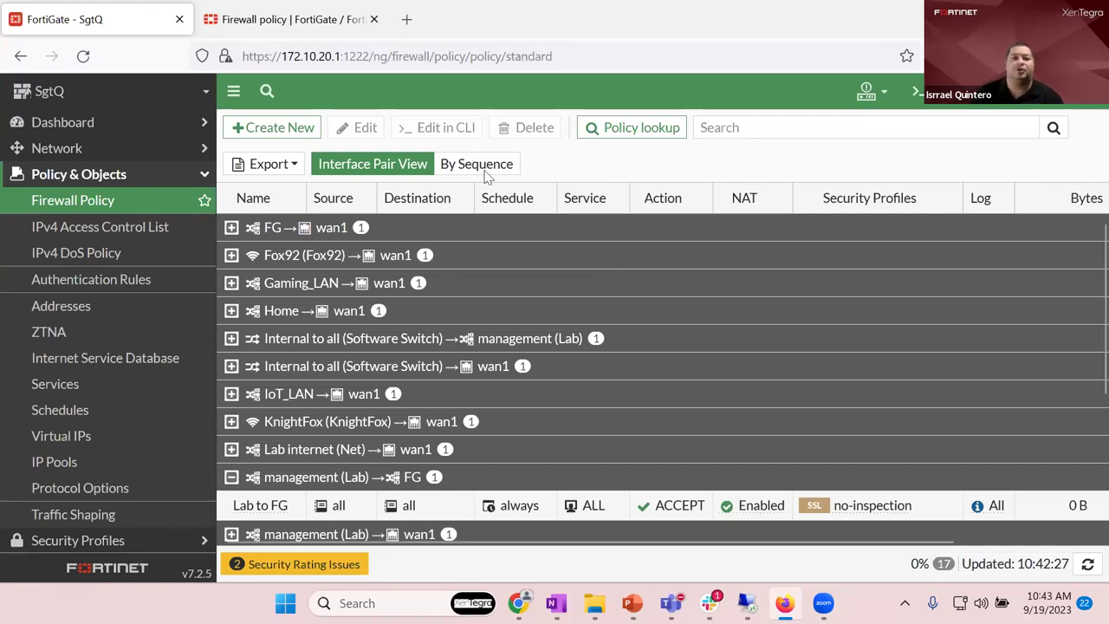
Step: Open the Lab to FG policy in the CLI console, review its configuration and close the console
left_click(904, 97)
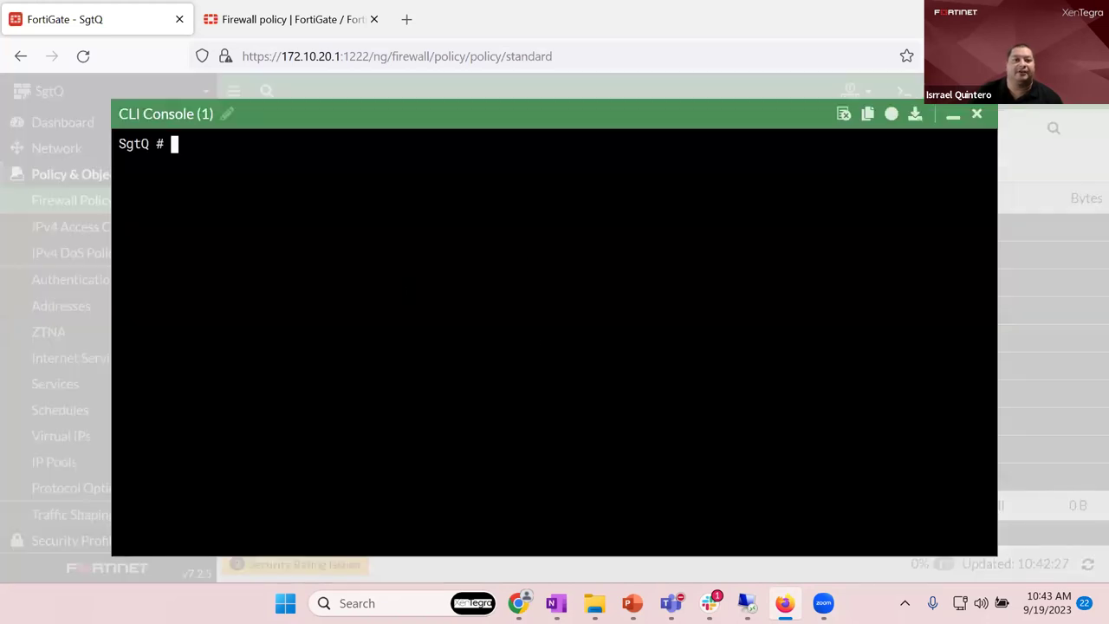
key("Escape")
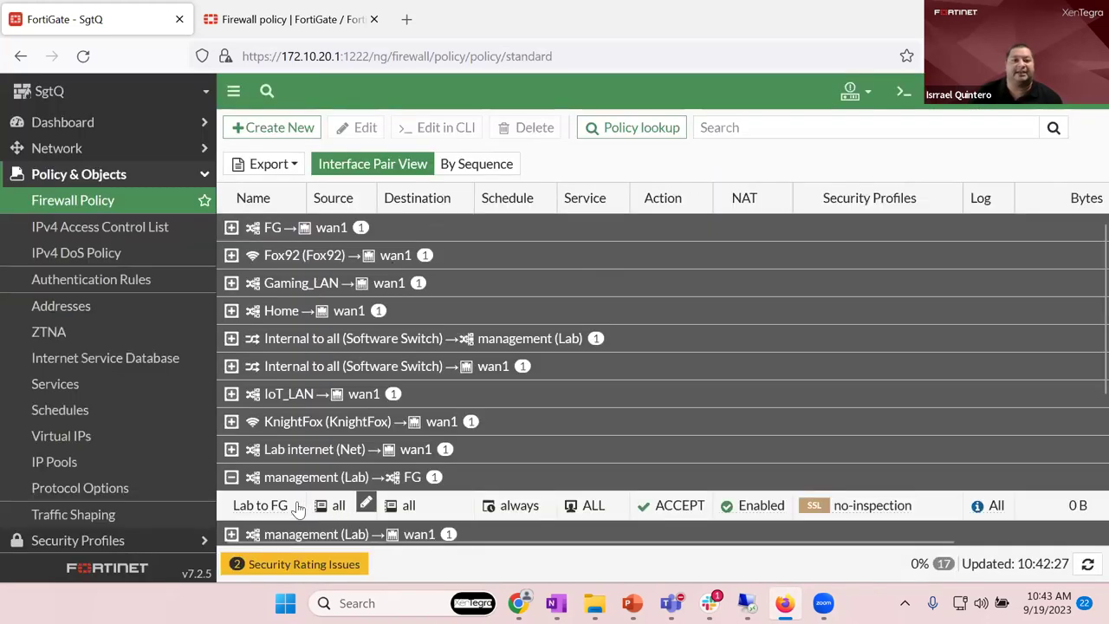
left_click(334, 505)
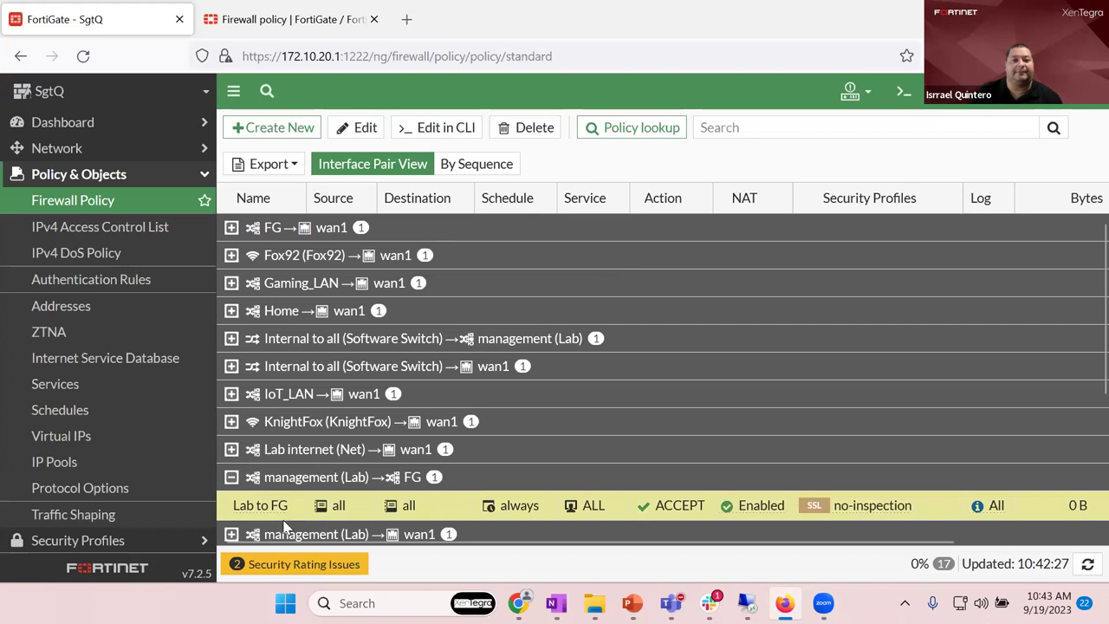
left_click(444, 129)
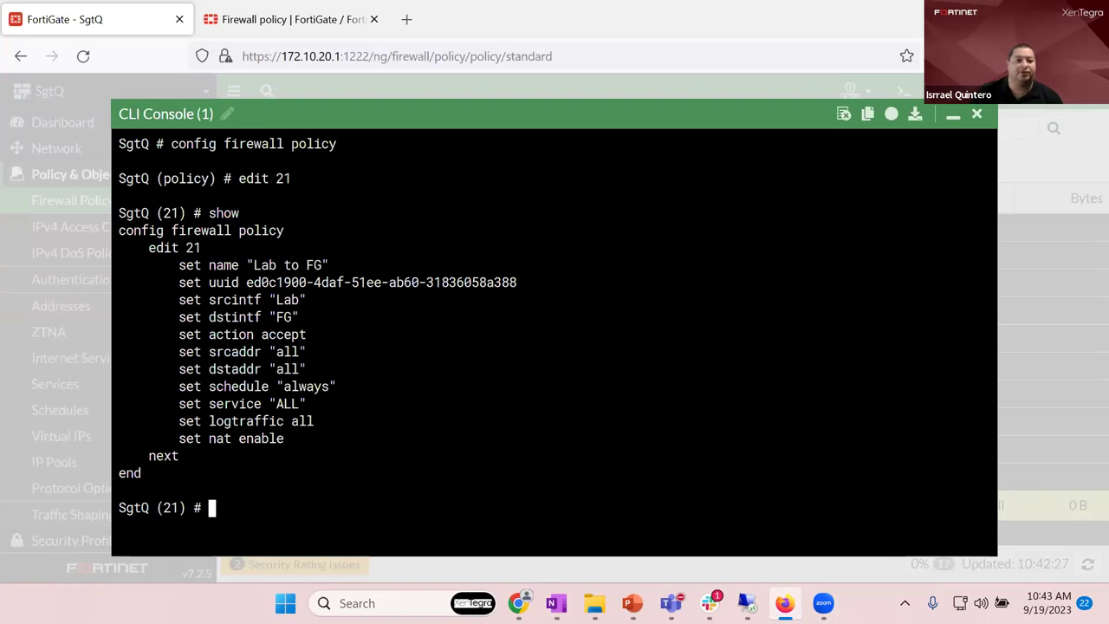
left_click(977, 116)
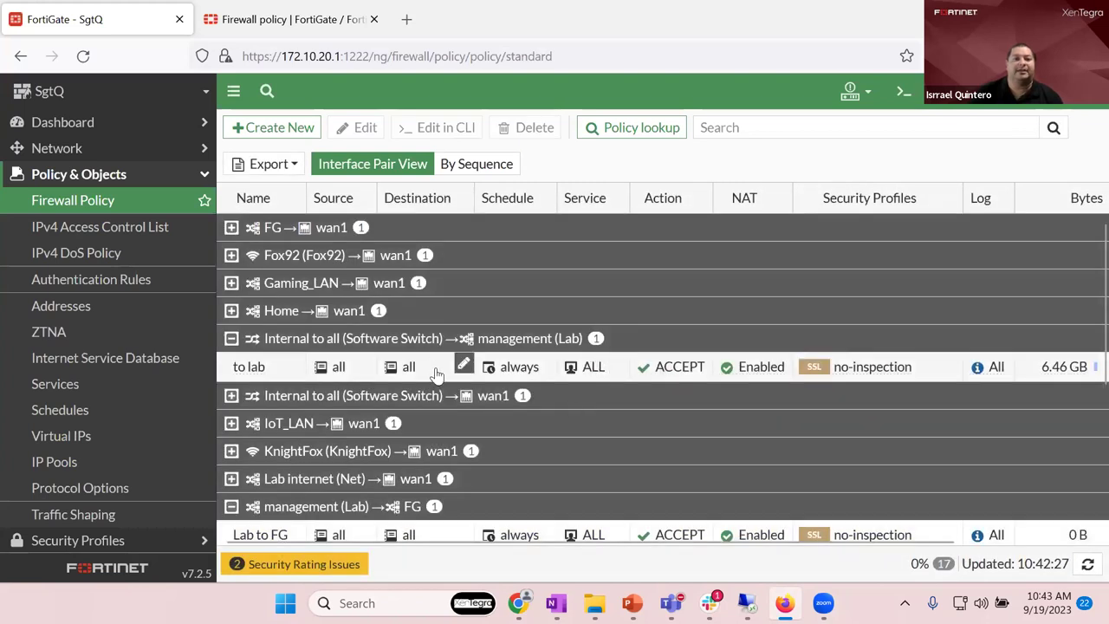
Step: Open the to lab policy for editing and review its security profiles, logging options and workflow settings
left_click(438, 373)
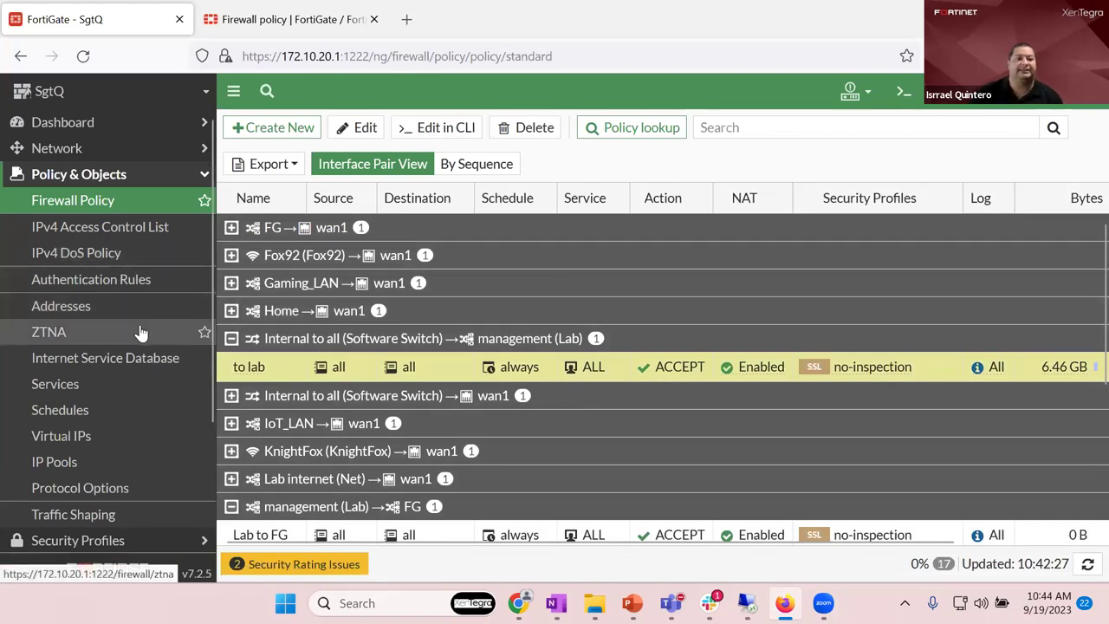
scroll(147, 342, "down", 3)
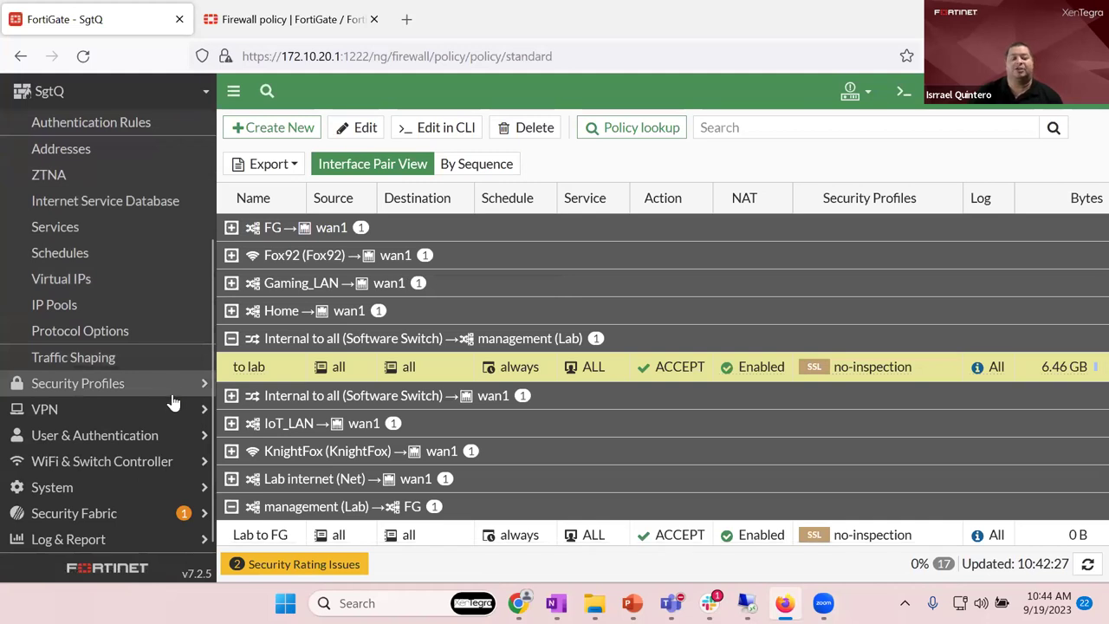
left_click(152, 544)
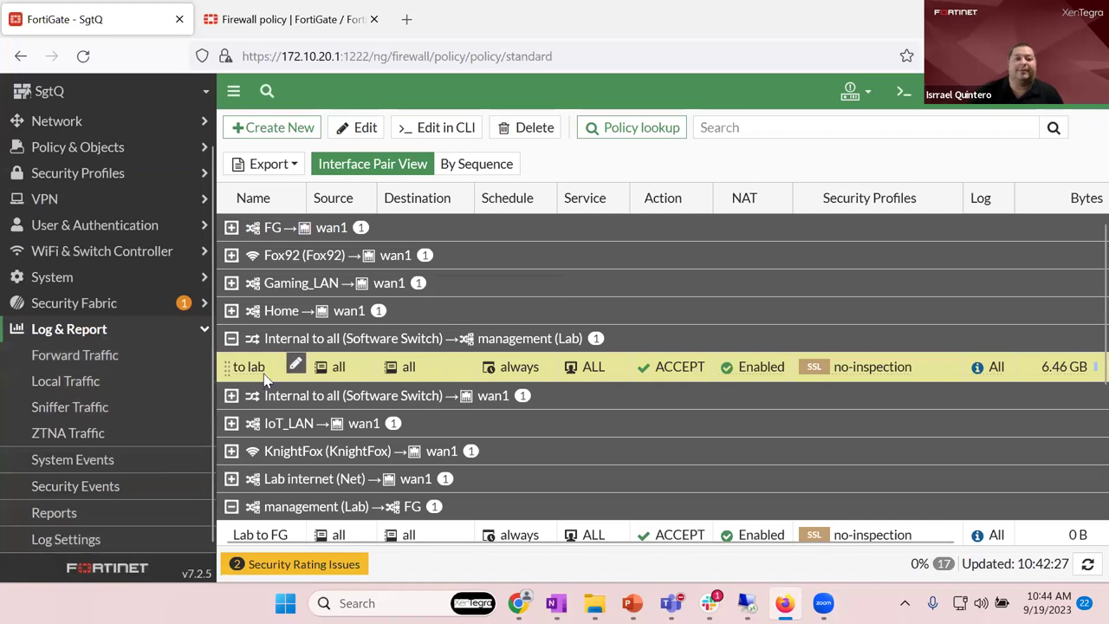
left_click(360, 139)
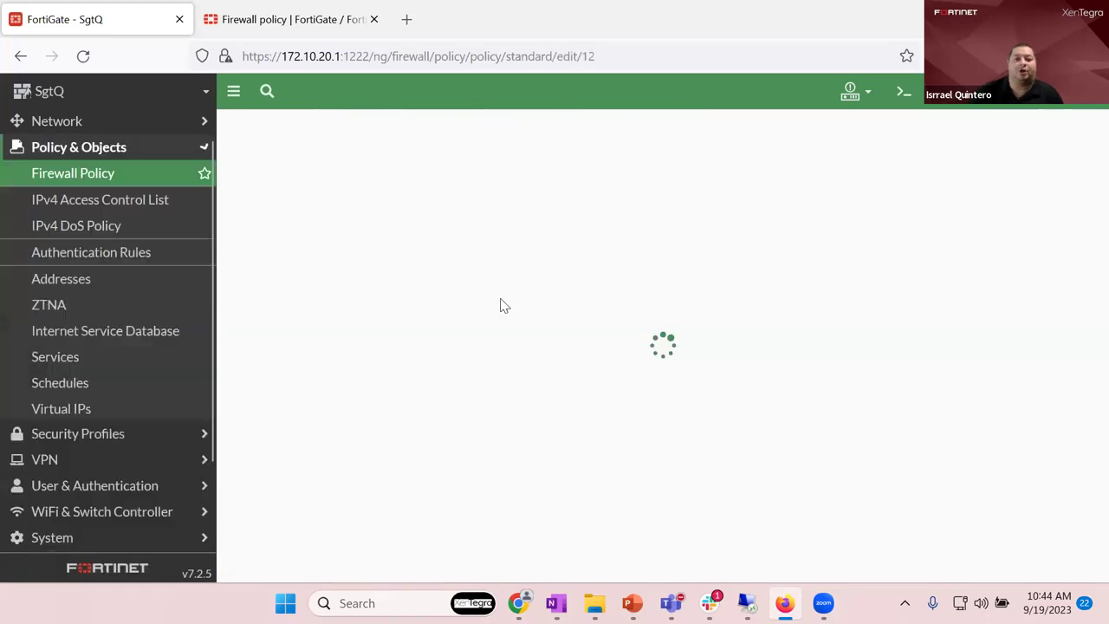
scroll(555, 389, "down", 3)
scroll(679, 345, "down", 4)
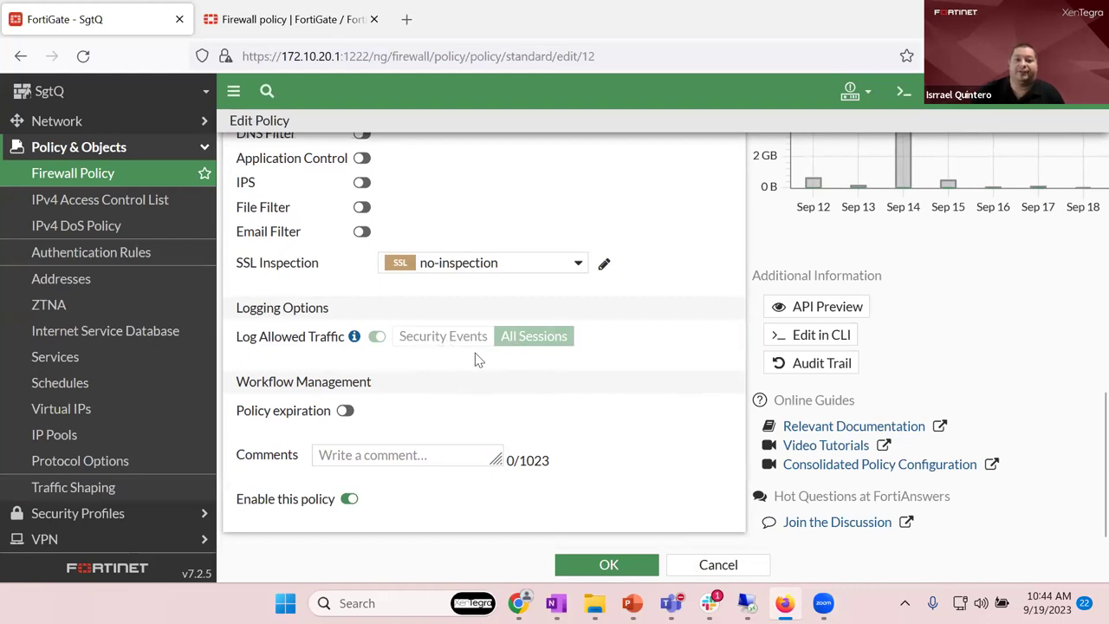
Step: Open the global log settings under Log & Report
scroll(148, 453, "down", 3)
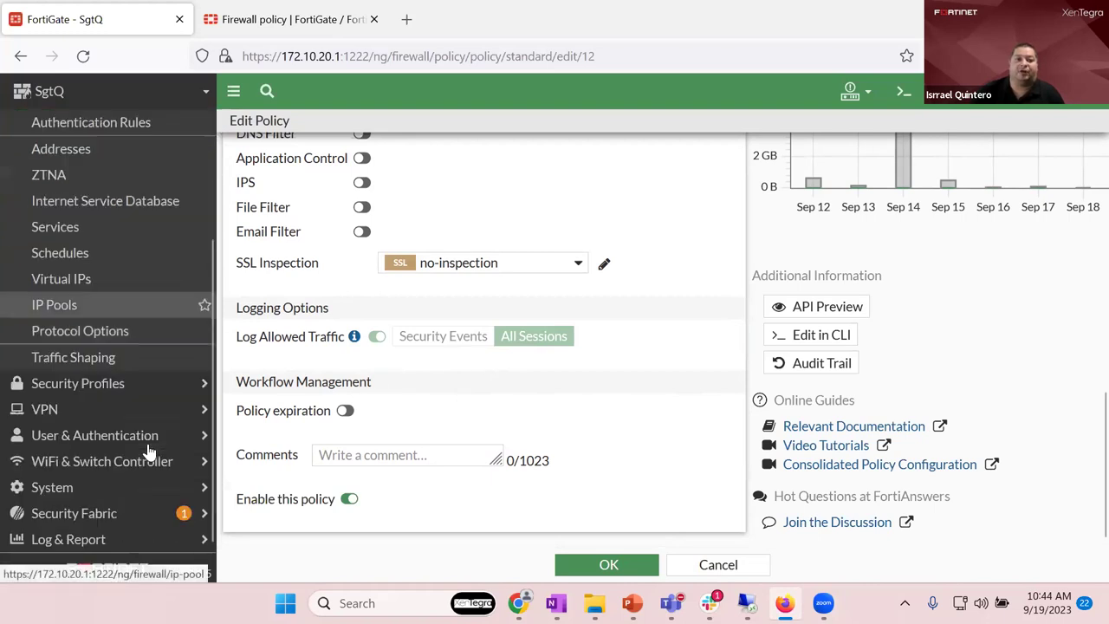
left_click(65, 542)
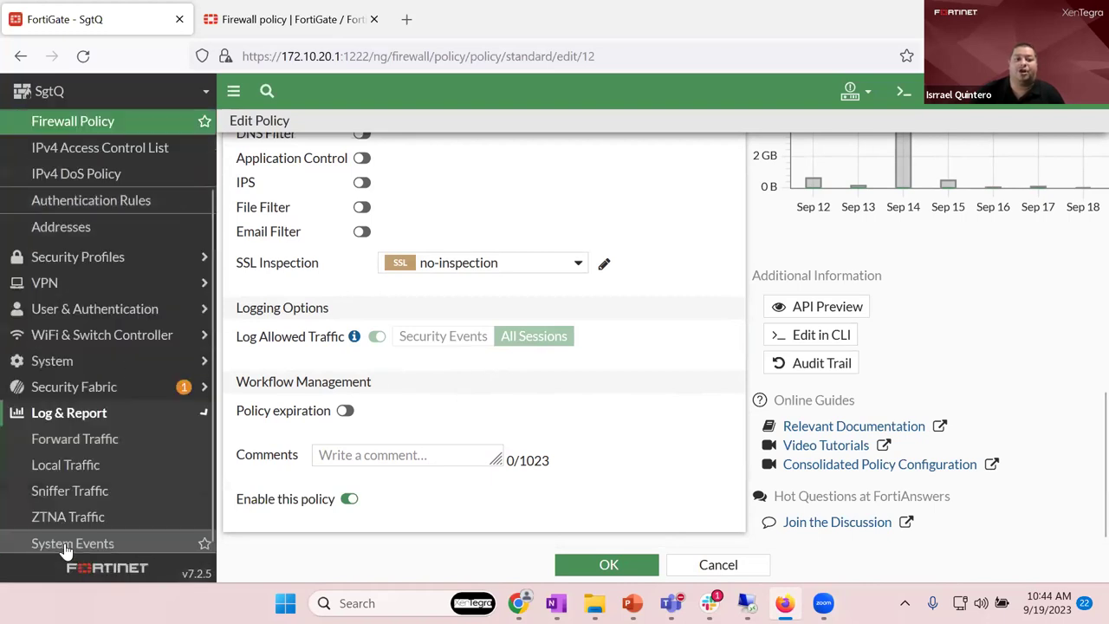
left_click(126, 543)
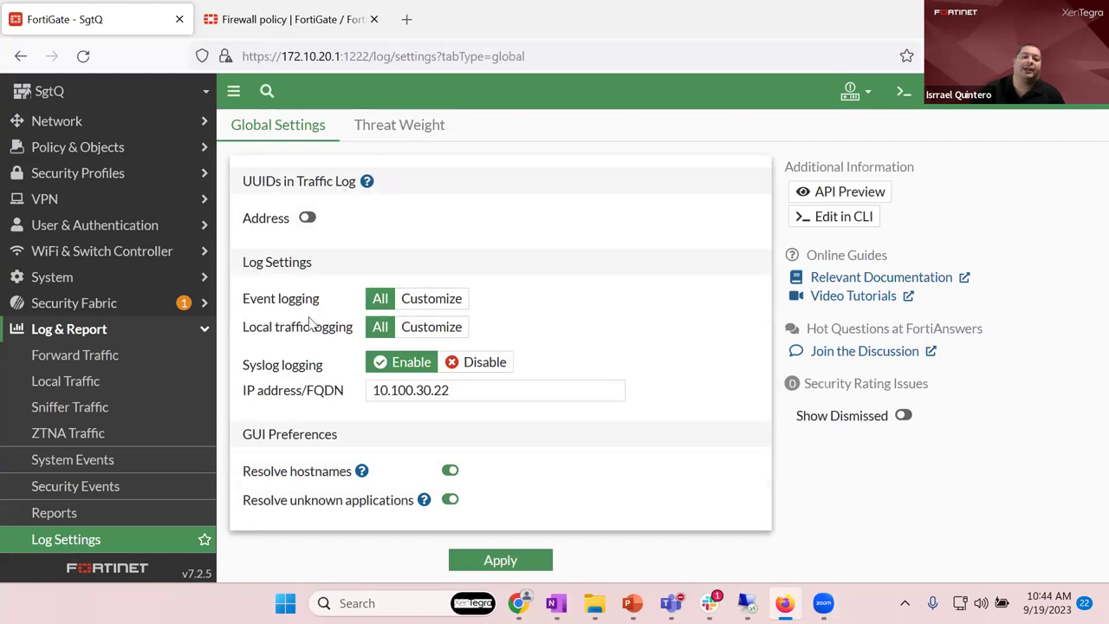
Step: Preview the Customize options for event logging and local traffic logging, returning both settings to All
left_click(432, 300)
scroll(684, 324, "down", 3)
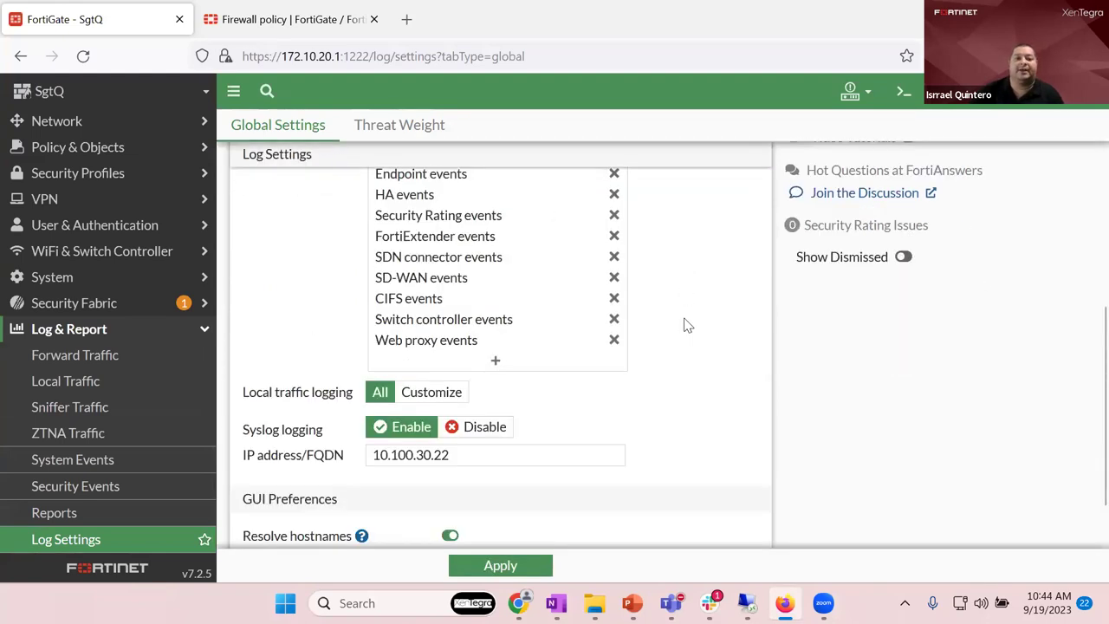
scroll(686, 324, "up", 2)
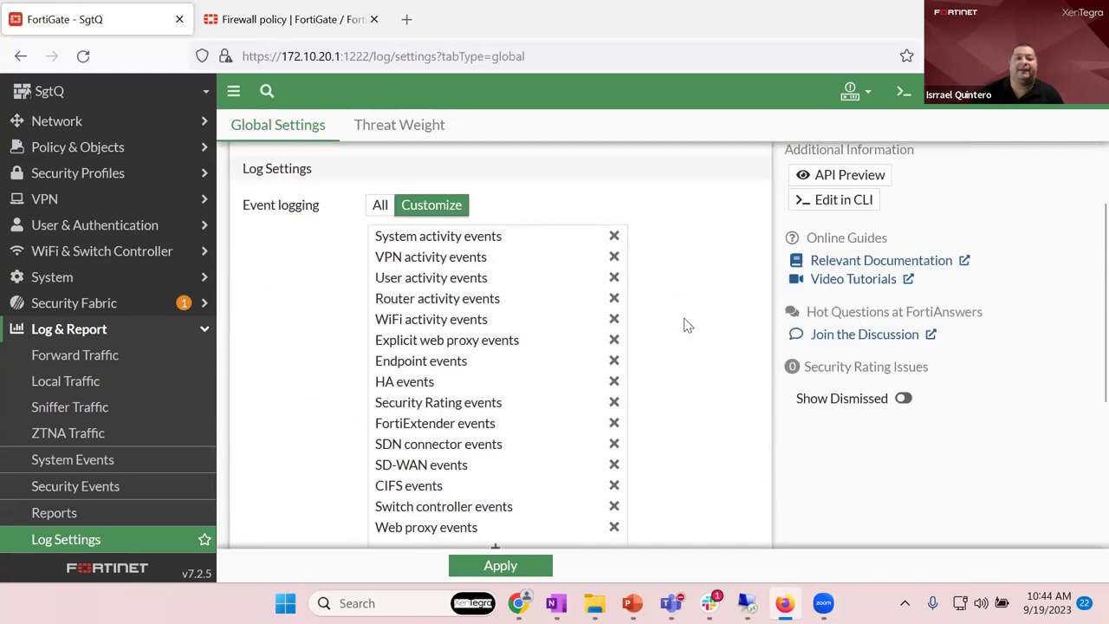
left_click(381, 207)
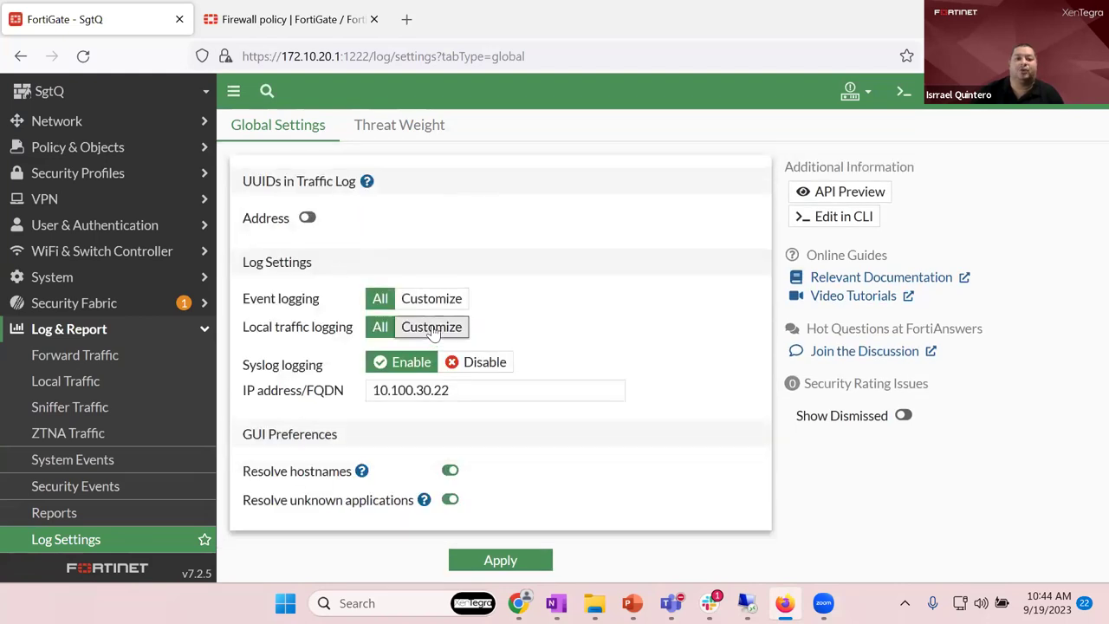
left_click(409, 330)
left_click(379, 327)
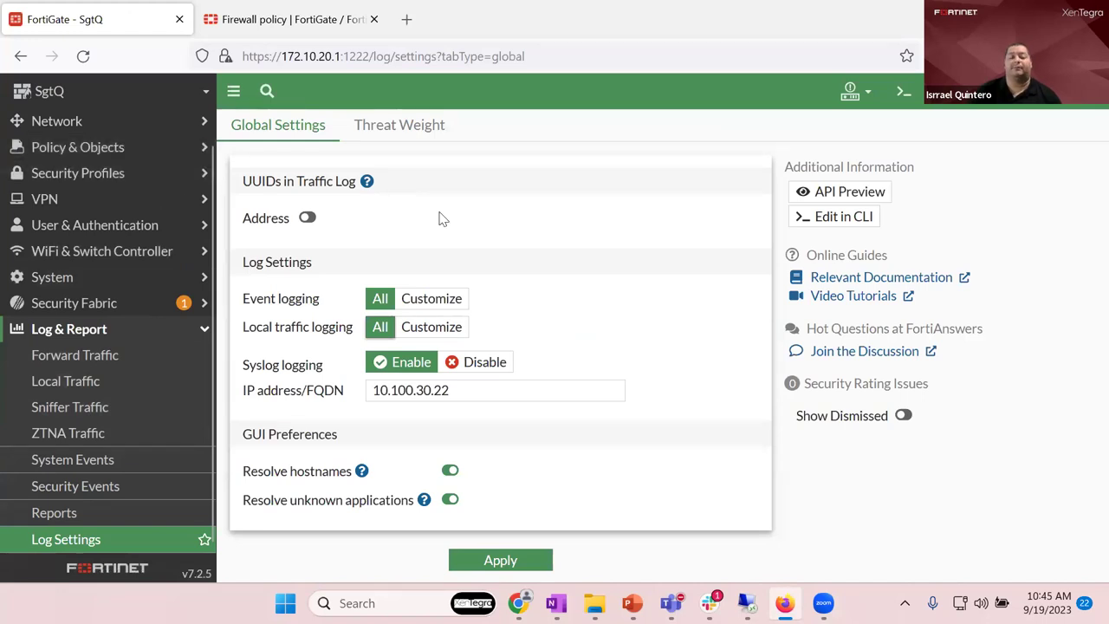
Step: Open the local traffic log and look through its entries
left_click(136, 228)
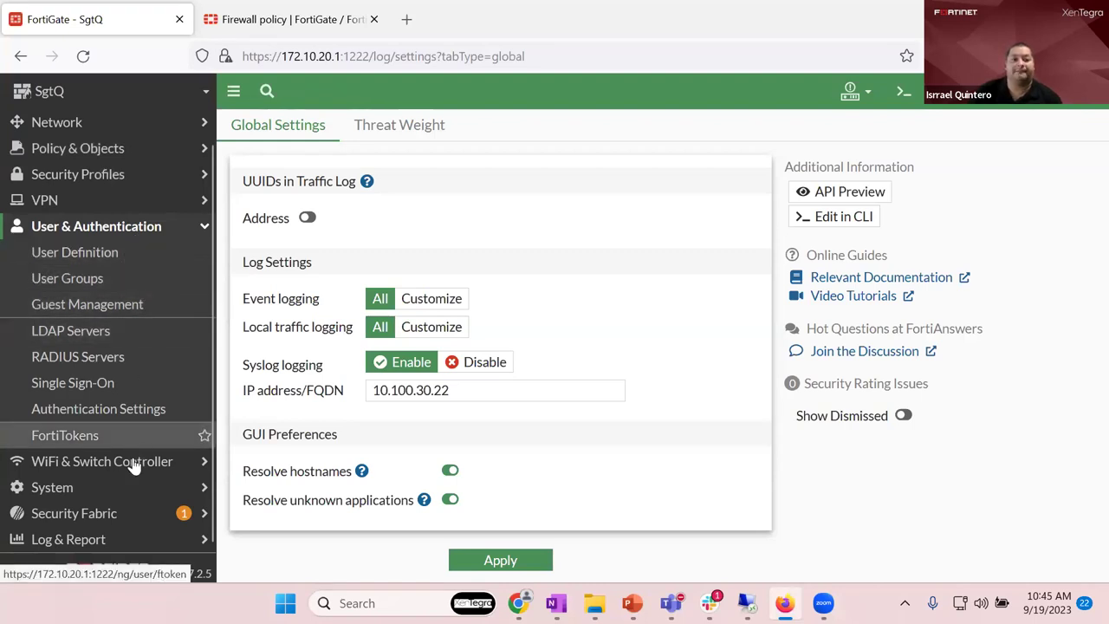
left_click(136, 513)
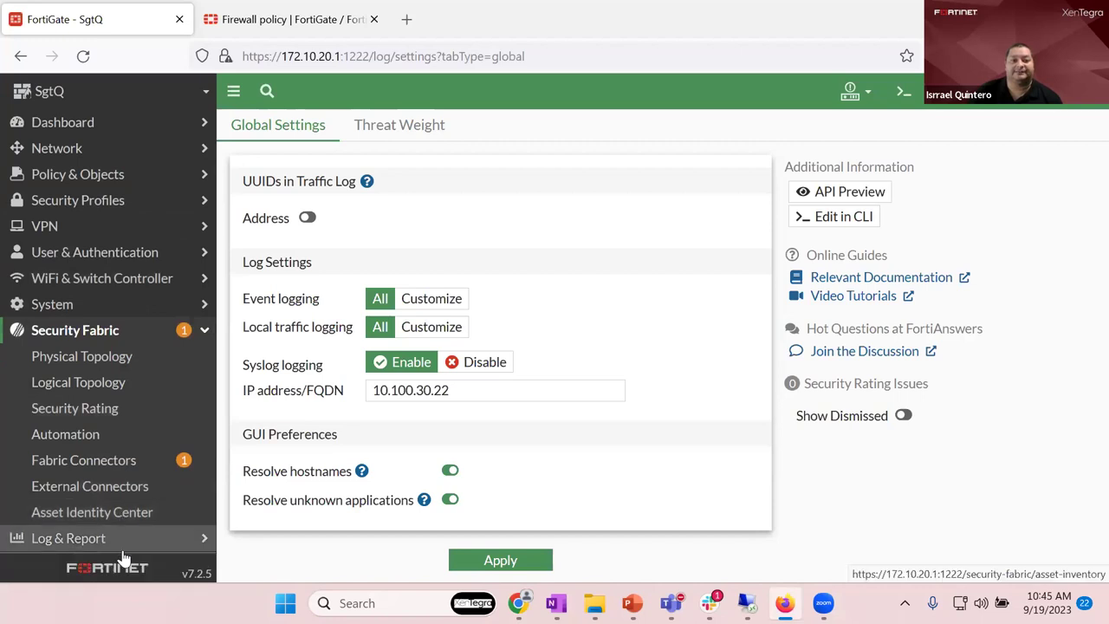
left_click(125, 538)
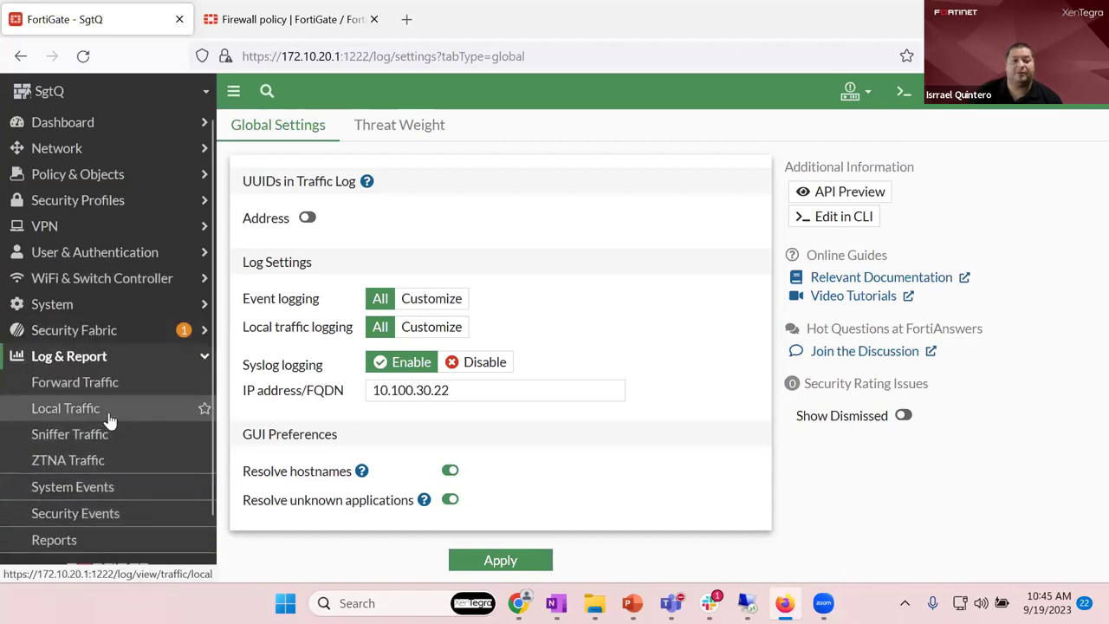
left_click(107, 412)
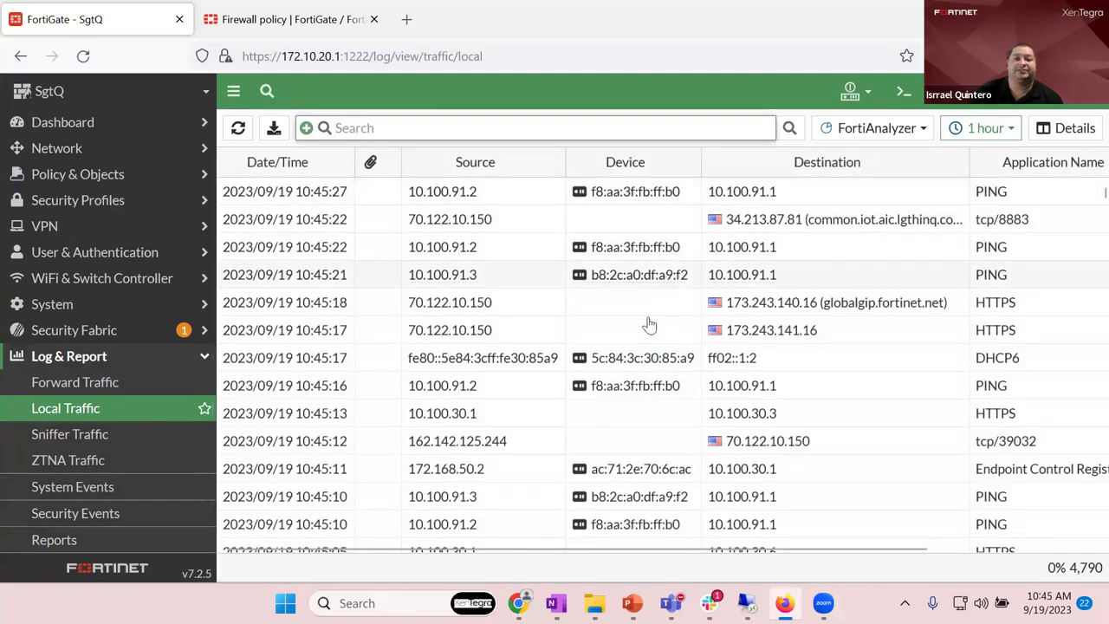
scroll(648, 324, "down", 2)
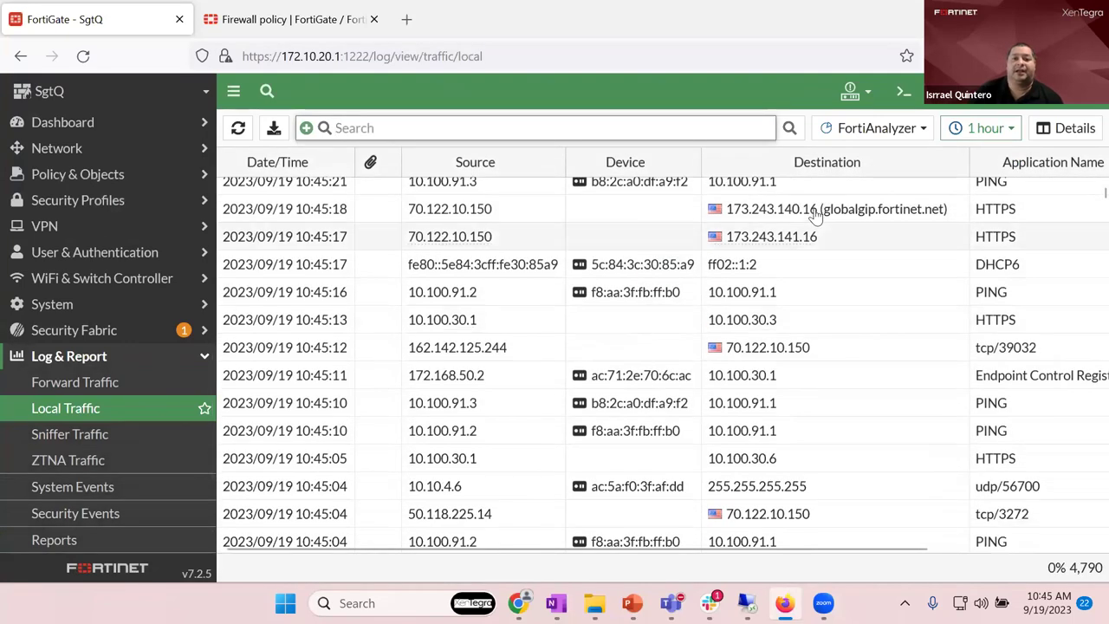
Step: Switch the local traffic log's source to Memory and back to FortiAnalyzer
left_click(917, 139)
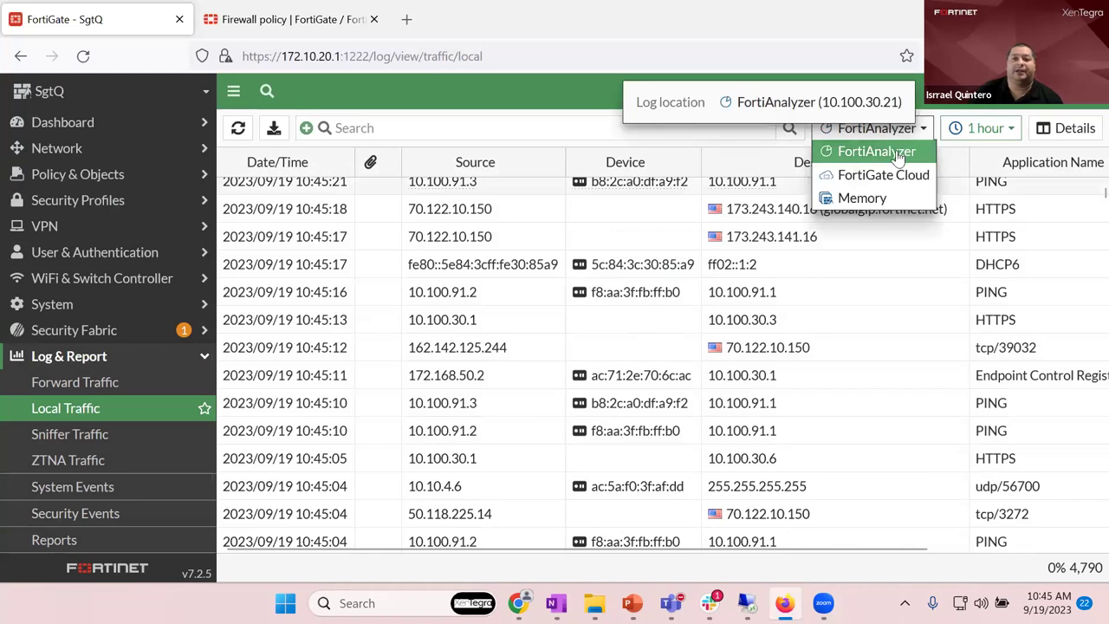
left_click(857, 205)
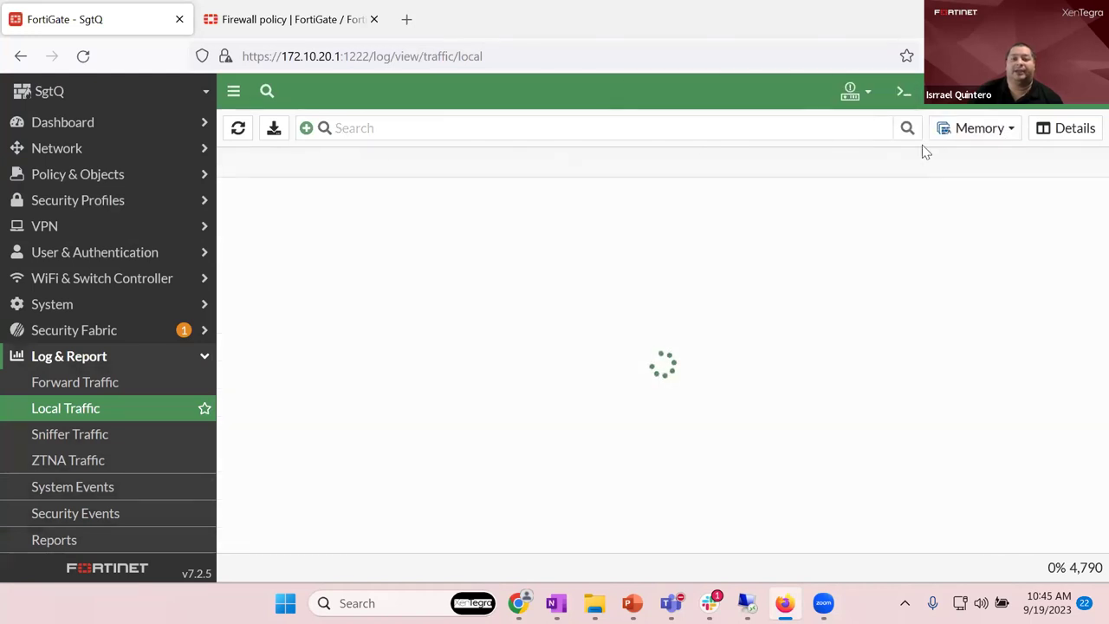
left_click(974, 128)
left_click(971, 152)
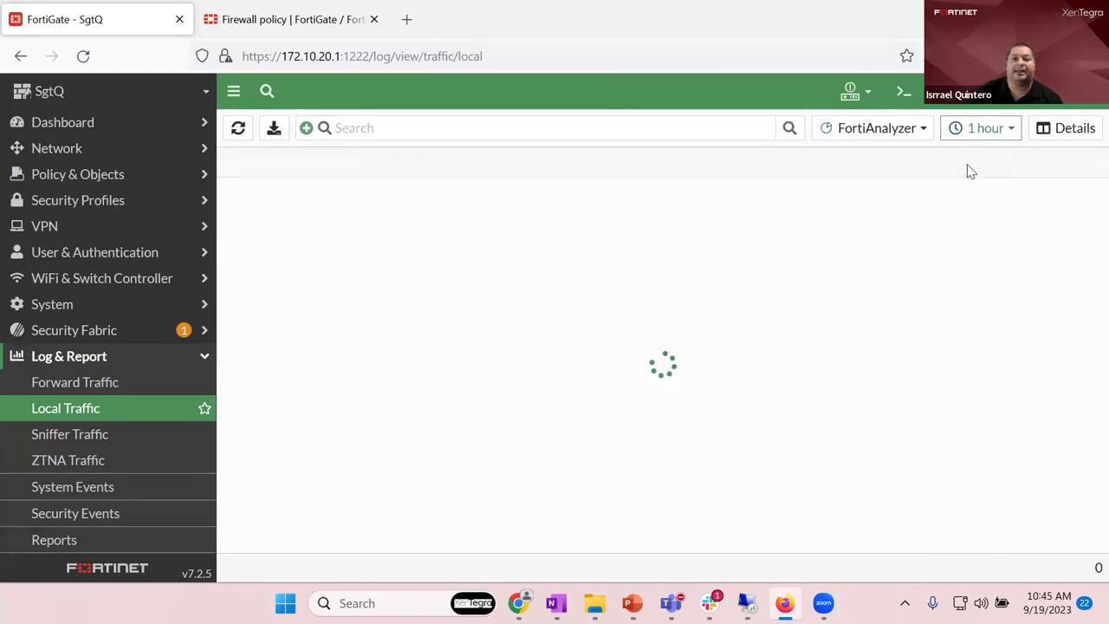
Step: Open the forward traffic log, view its entries from Memory and switch the source back to FortiAnalyzer
left_click(121, 388)
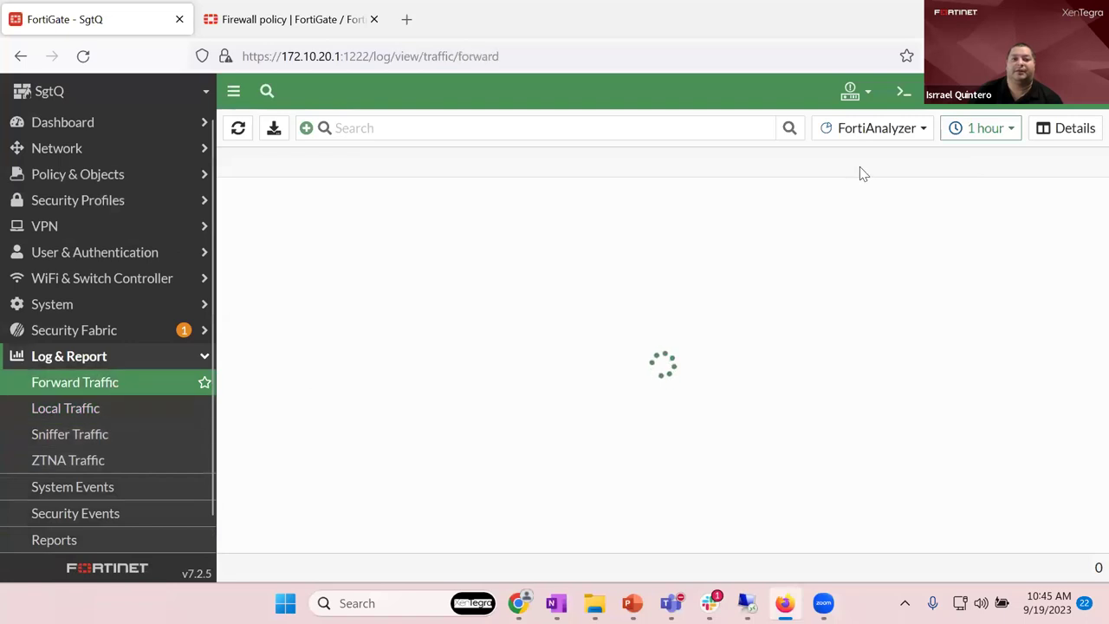
left_click(909, 130)
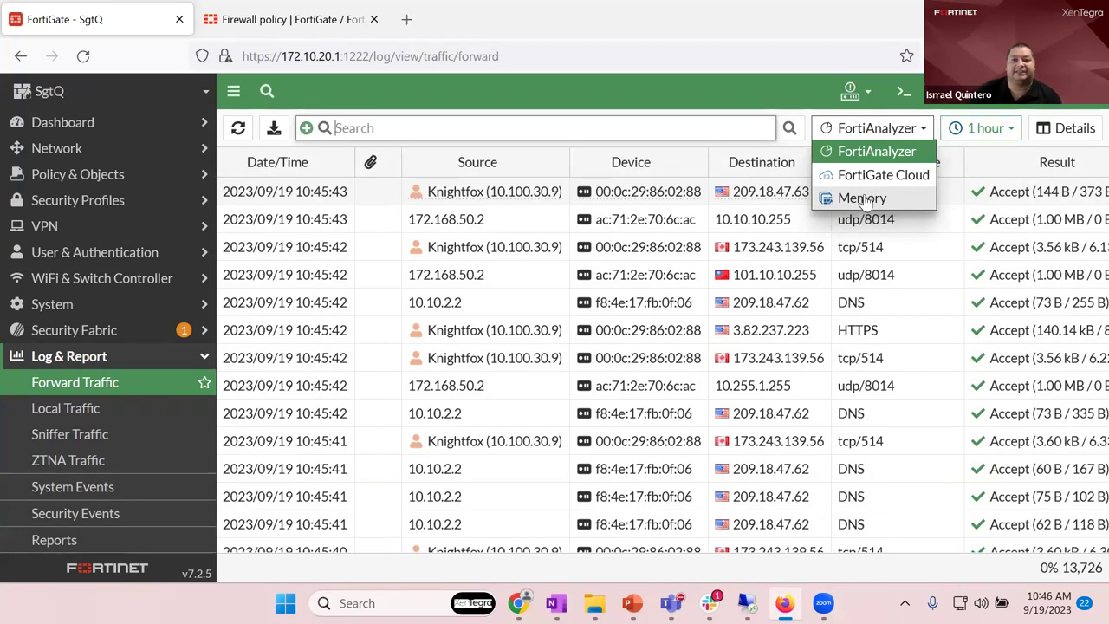
left_click(862, 198)
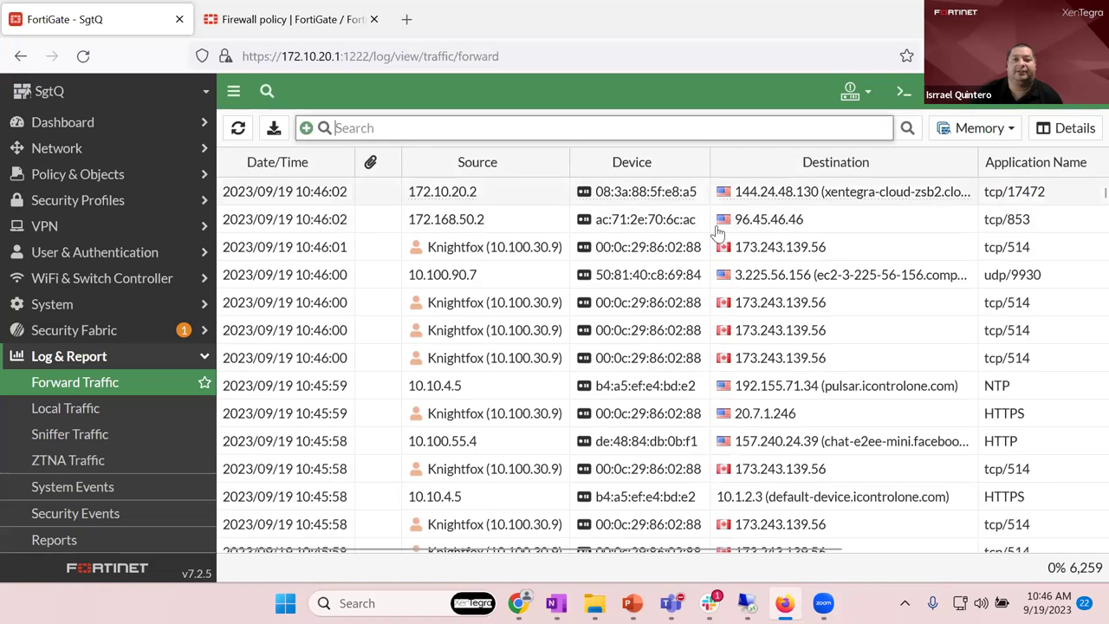
left_click(996, 129)
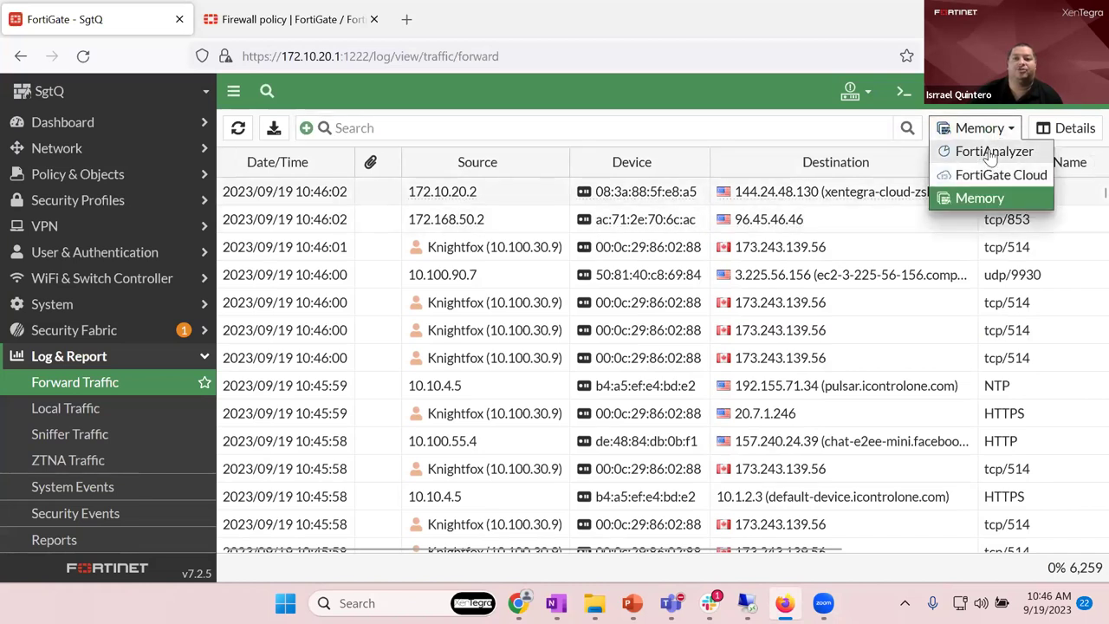
left_click(990, 152)
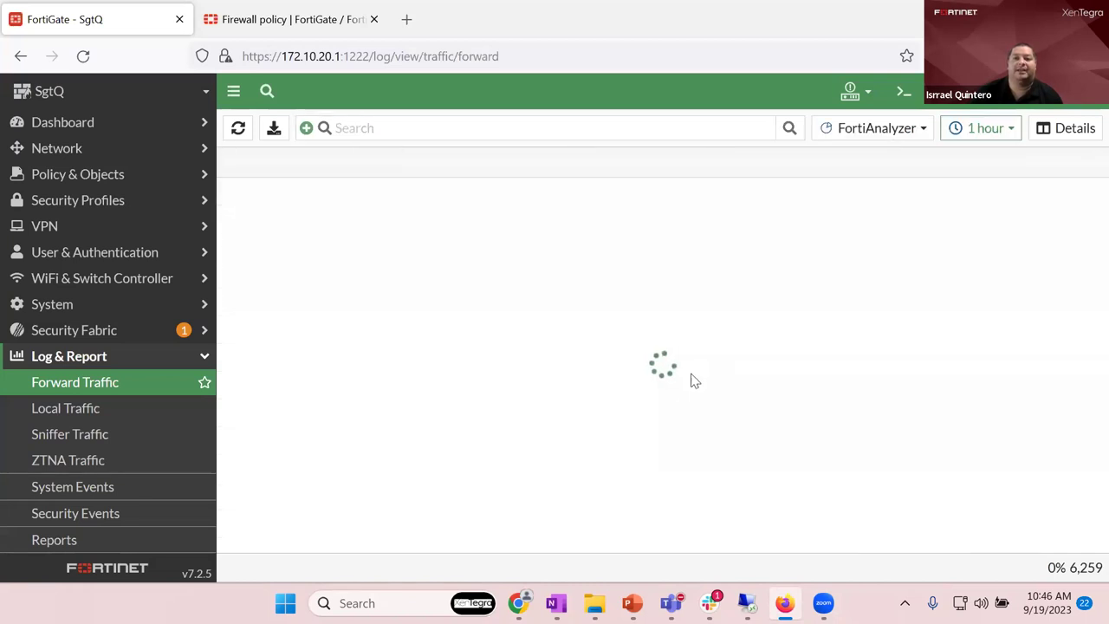
Step: Check the forward traffic log's time range choices and entries, and switch its source to FortiGate Cloud
left_click(992, 130)
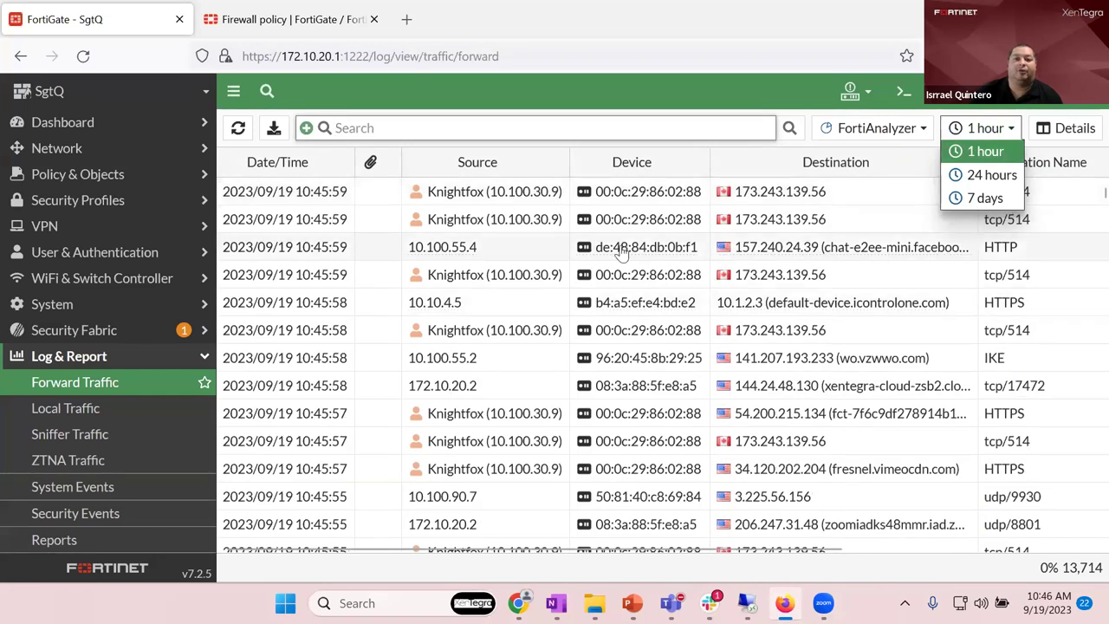
scroll(310, 317, "down", 3)
scroll(447, 336, "down", 3)
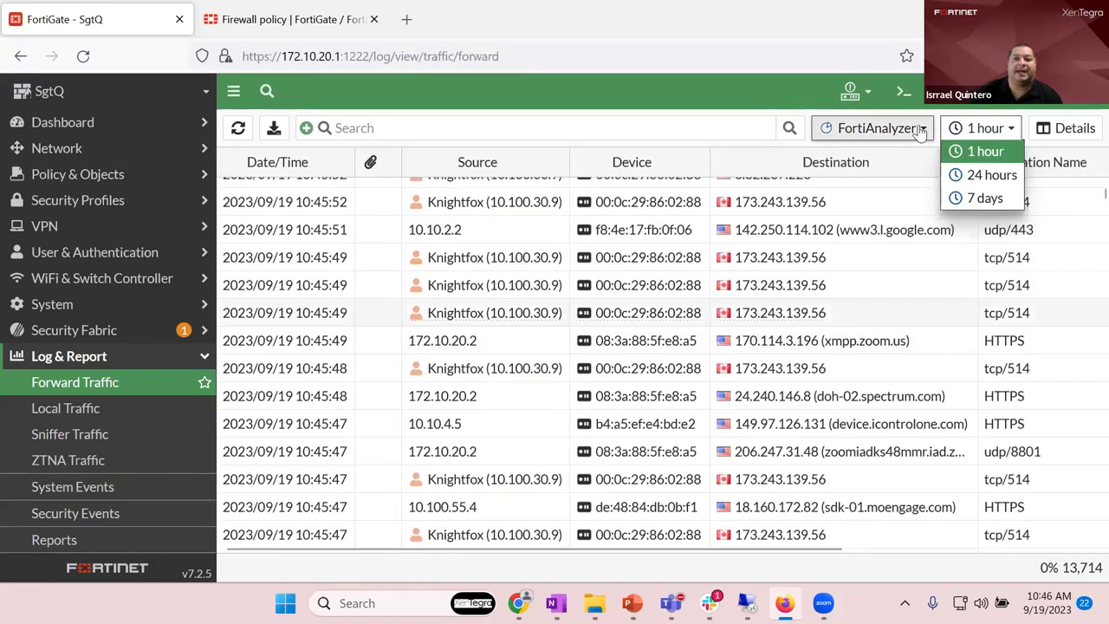
left_click(871, 128)
left_click(898, 177)
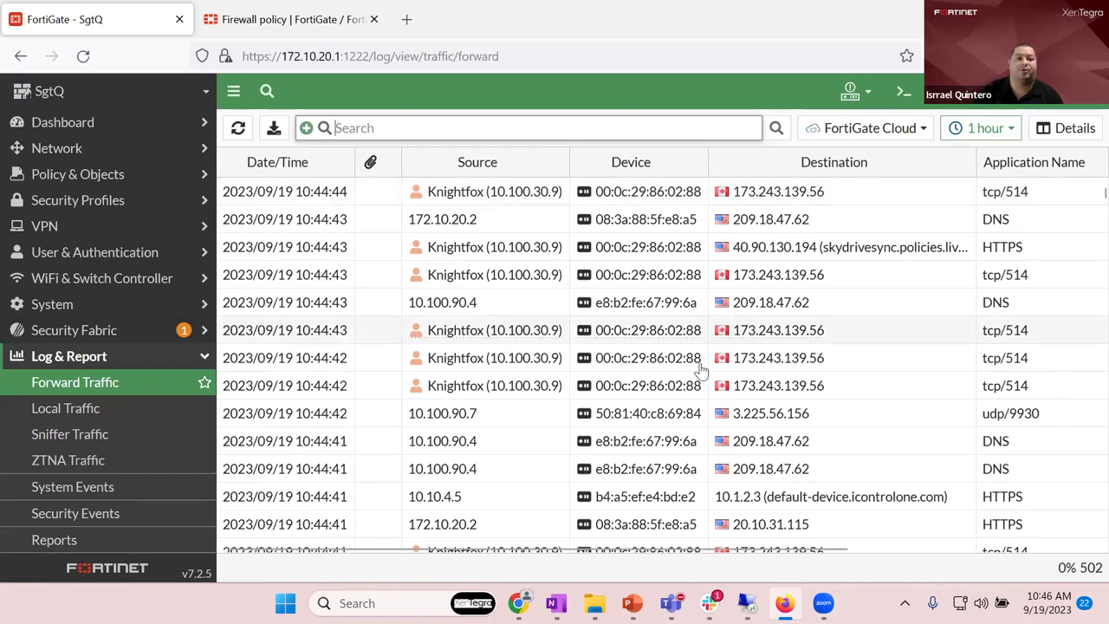
Step: Reopen the local traffic log and set its log source to Memory
left_click(122, 408)
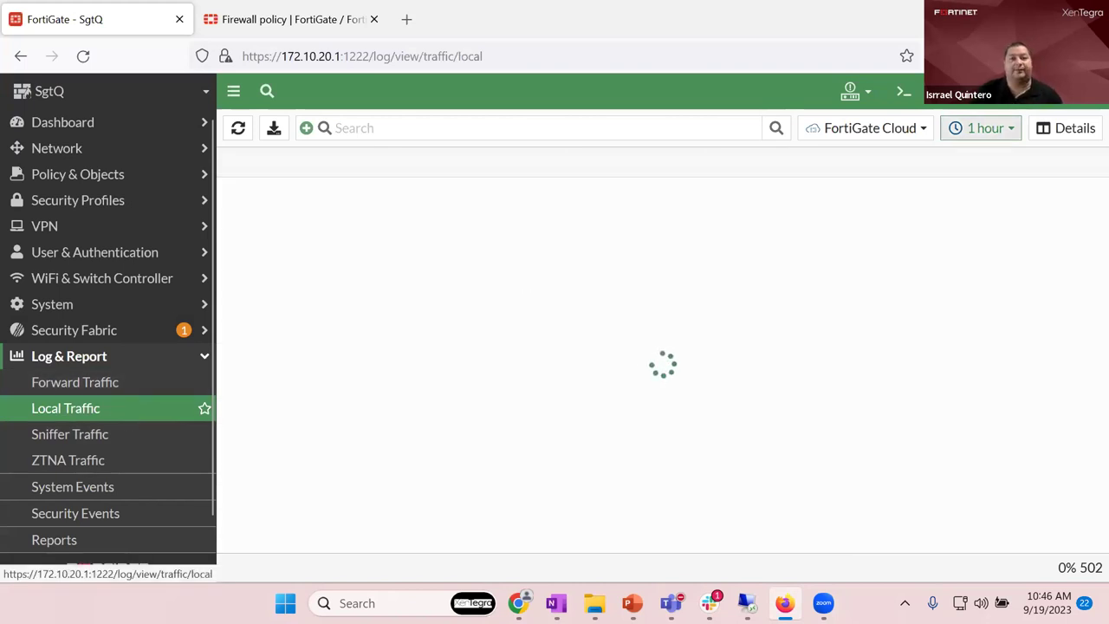
left_click(909, 130)
left_click(866, 201)
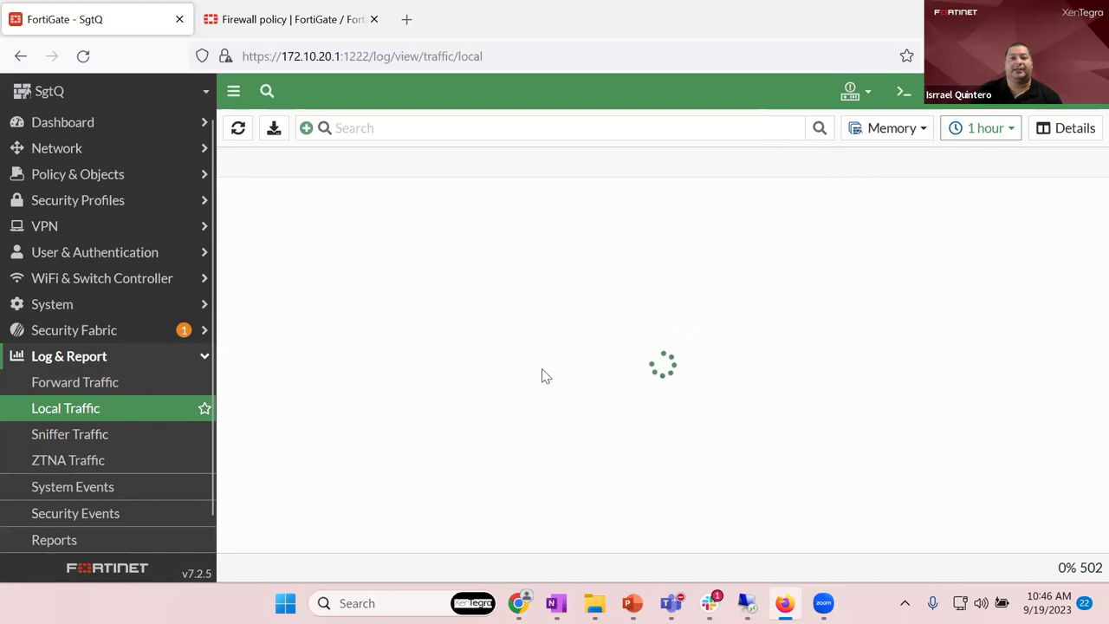
Step: Open the system events and display the General System Events log entries
left_click(136, 441)
left_click(139, 489)
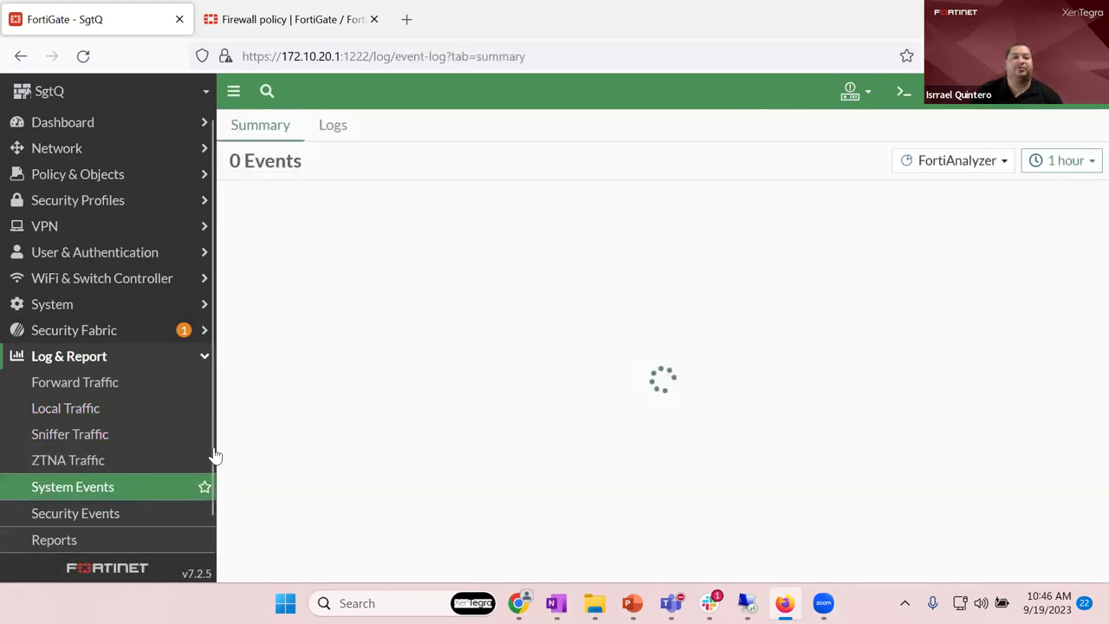
left_click(333, 126)
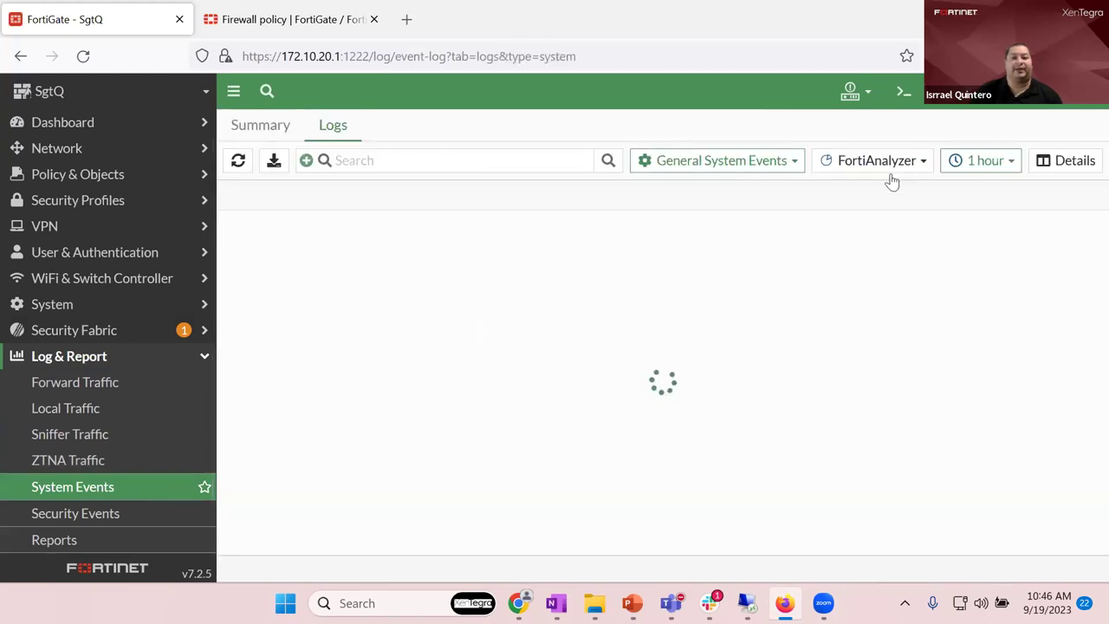
Step: Open the security events summary and switch its log source to FortiGate Cloud
scroll(114, 468, "down", 1)
left_click(91, 490)
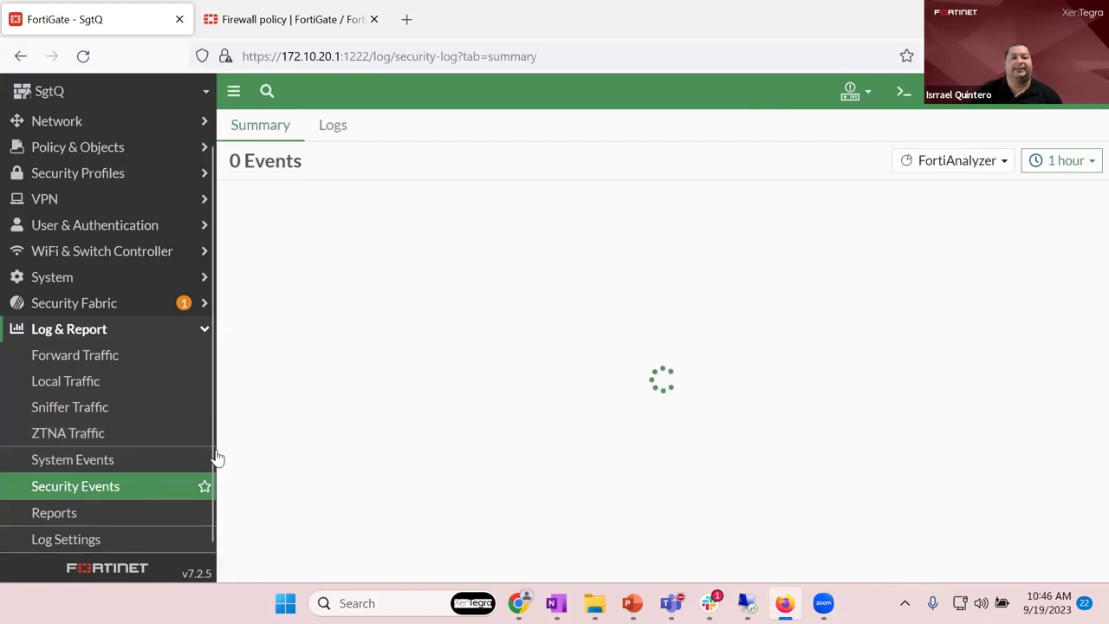
left_click(998, 160)
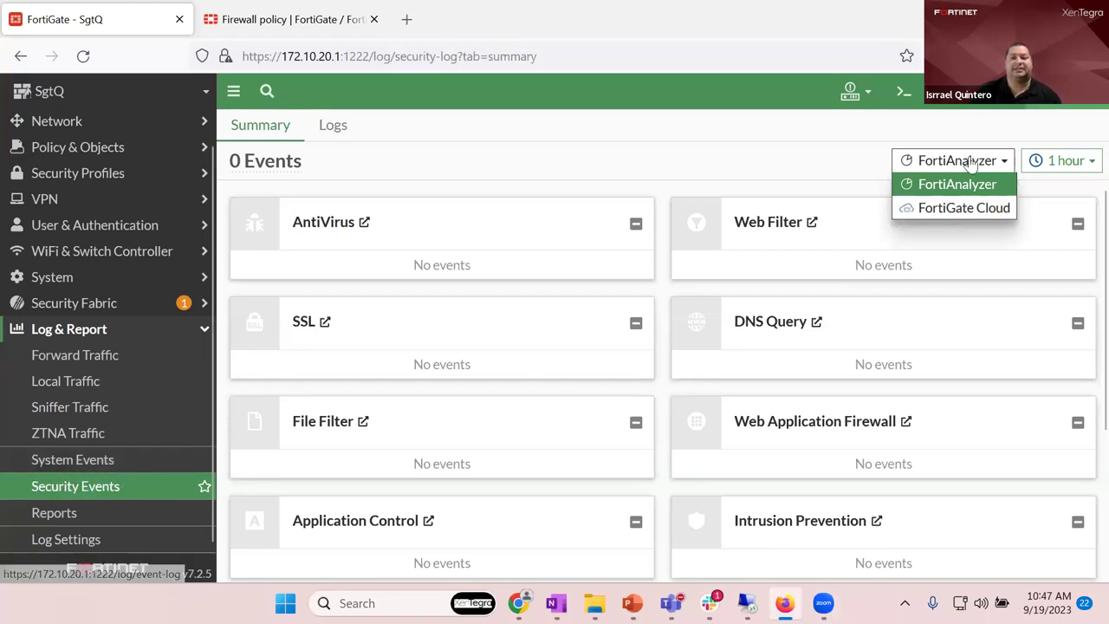
left_click(951, 209)
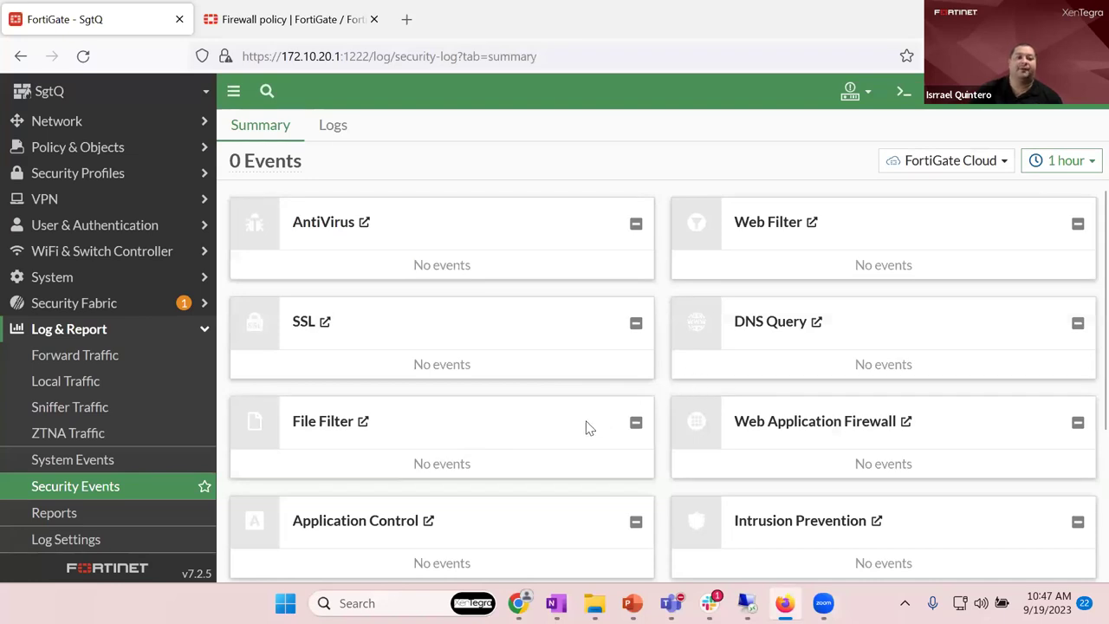
Step: View the generated FortiAnalyzer reports, and open the SD-WAN zones overview in the network settings
left_click(136, 518)
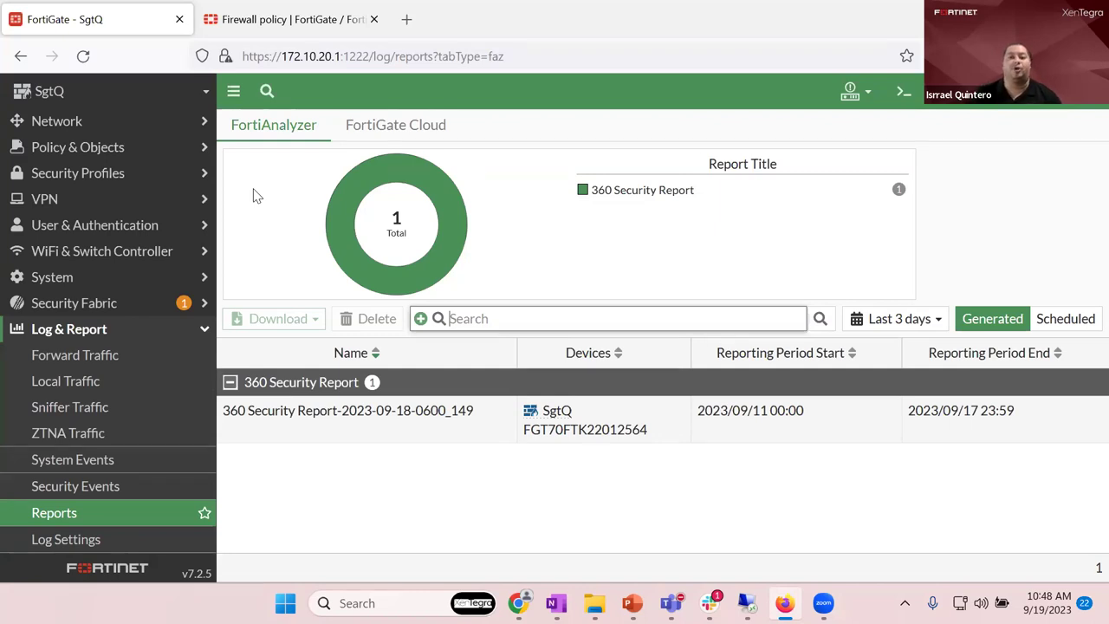
left_click(167, 122)
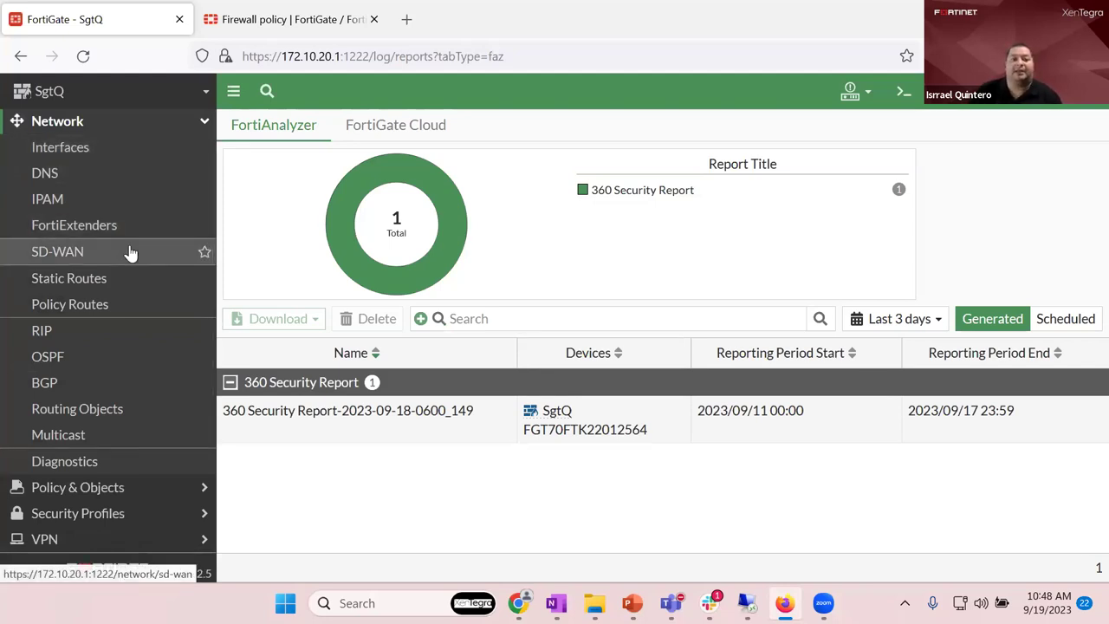
left_click(130, 252)
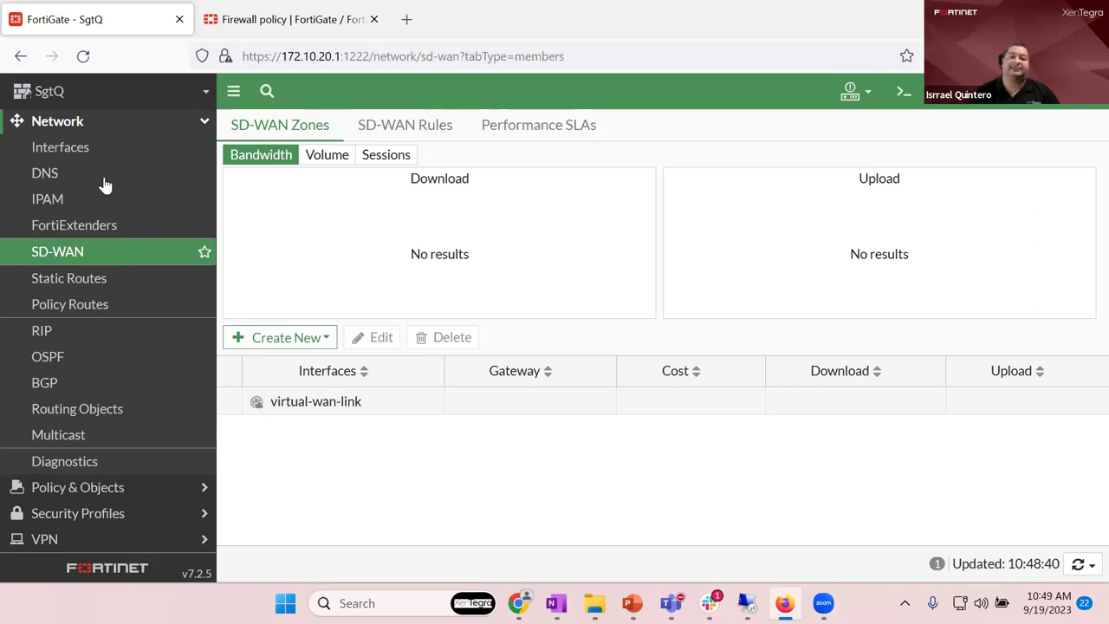
Step: Start a new SD-WAN performance SLA, enable SLA Target to review its threshold settings, and return to the SD-WAN zones without saving
left_click(544, 132)
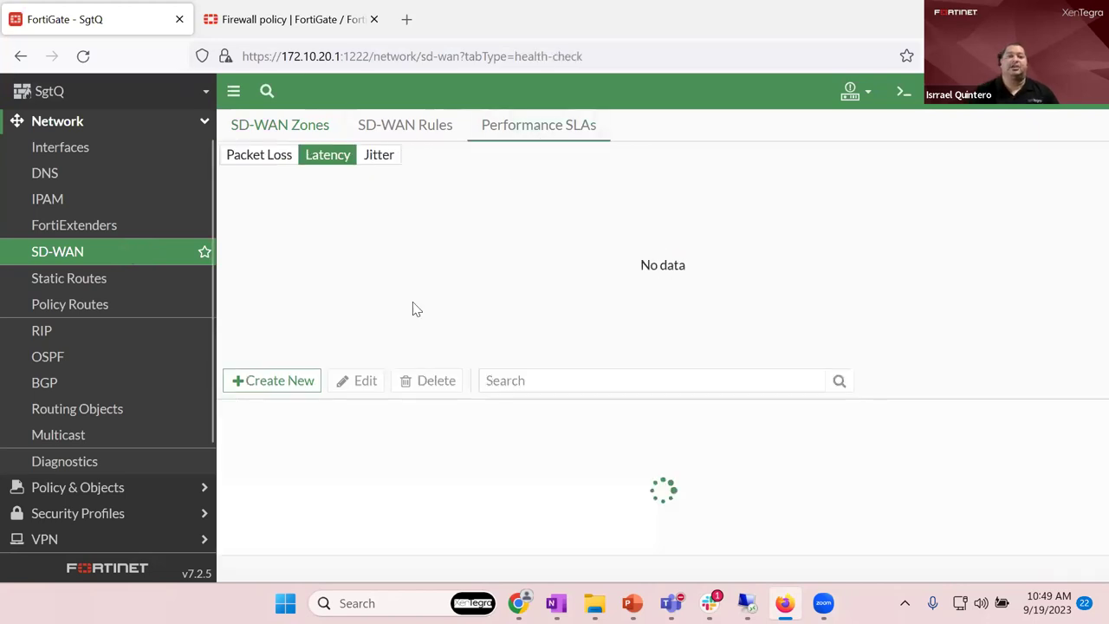
left_click(293, 383)
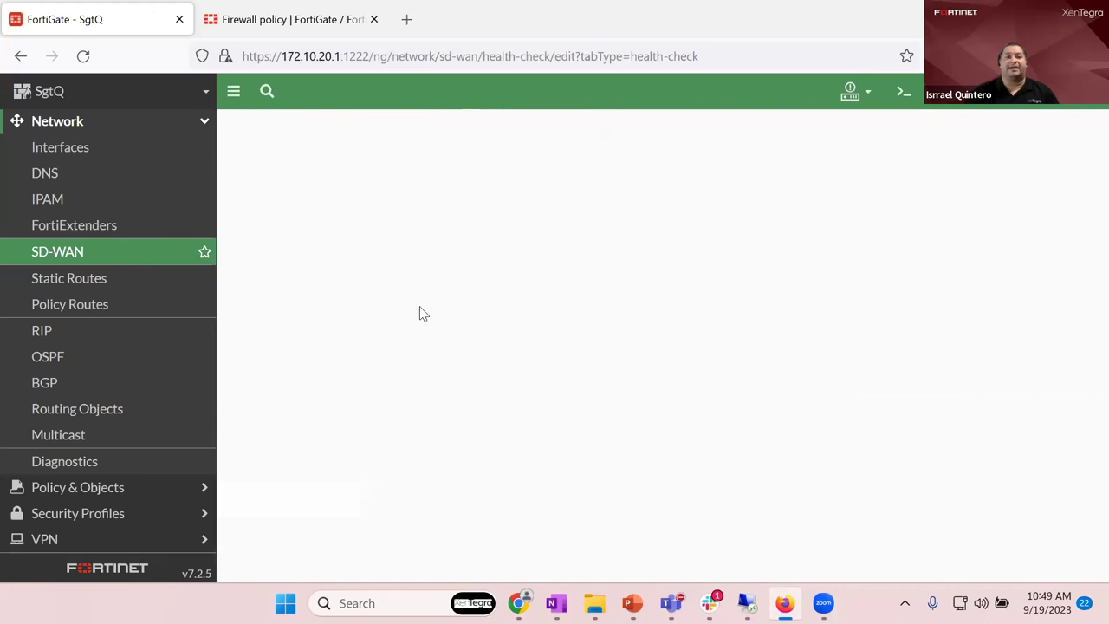
scroll(585, 322, "down", 1)
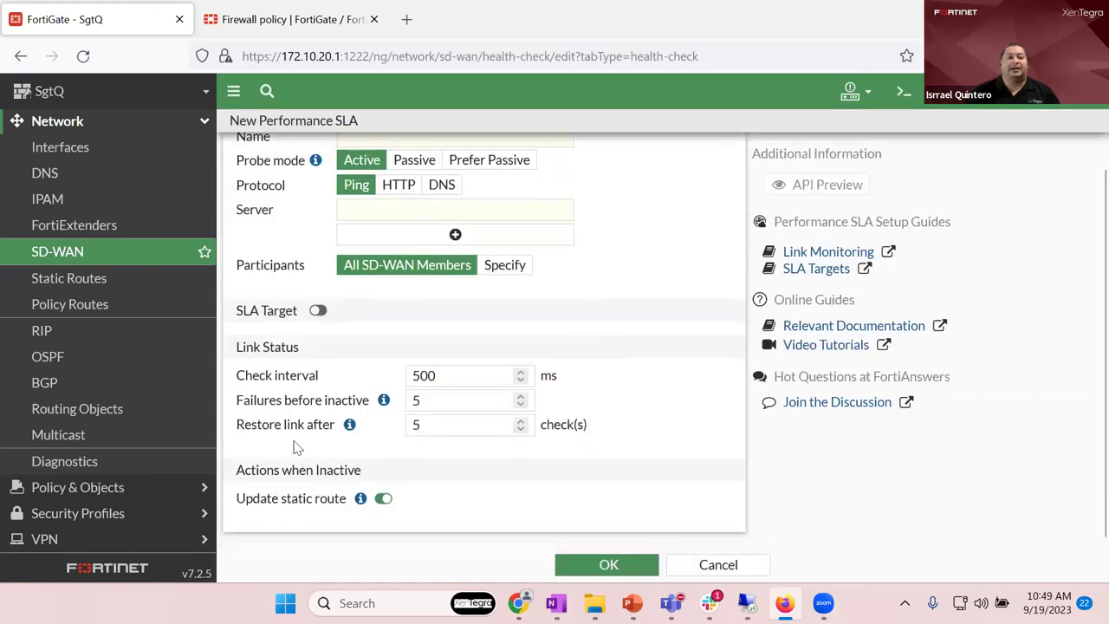
left_click(317, 311)
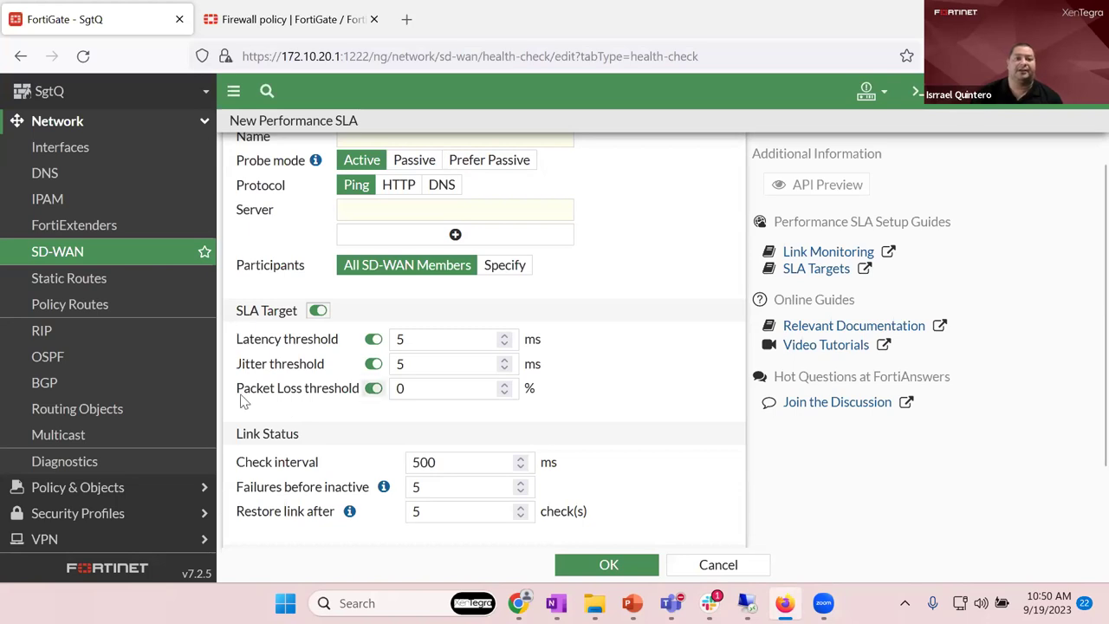
left_click(132, 262)
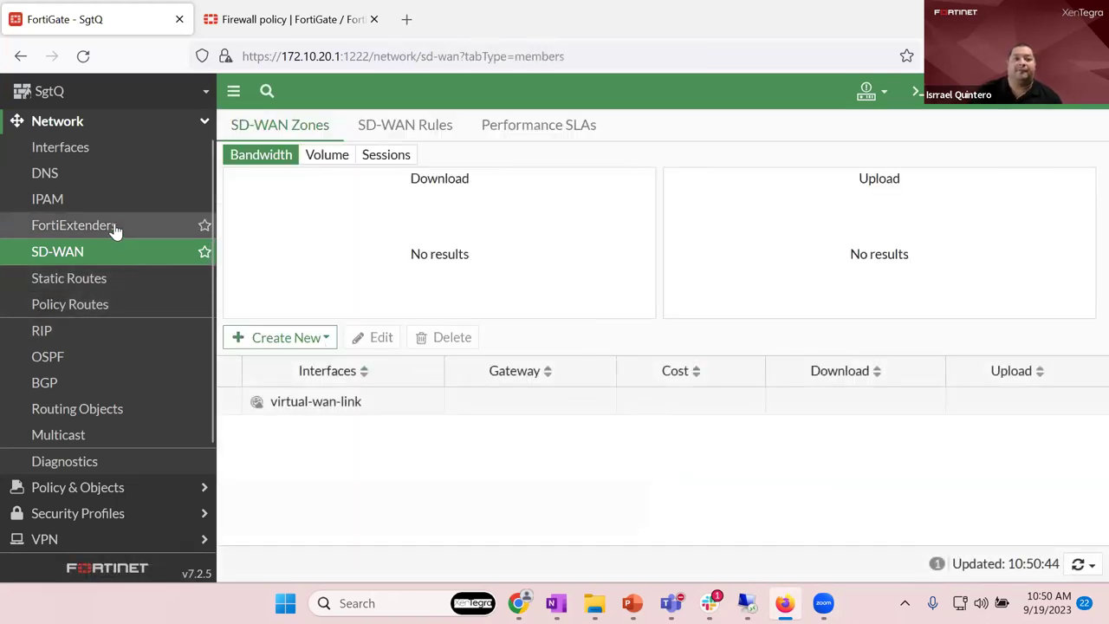
Step: View the FortiExtenders data plans, and expand the WiFi & Switch Controller section
left_click(82, 228)
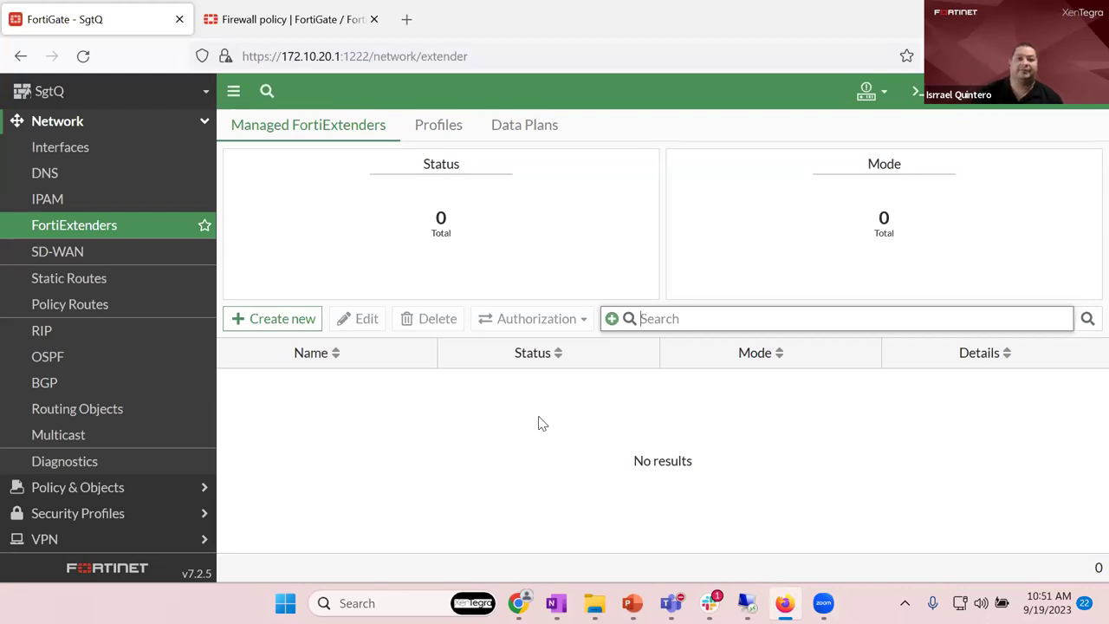
left_click(526, 136)
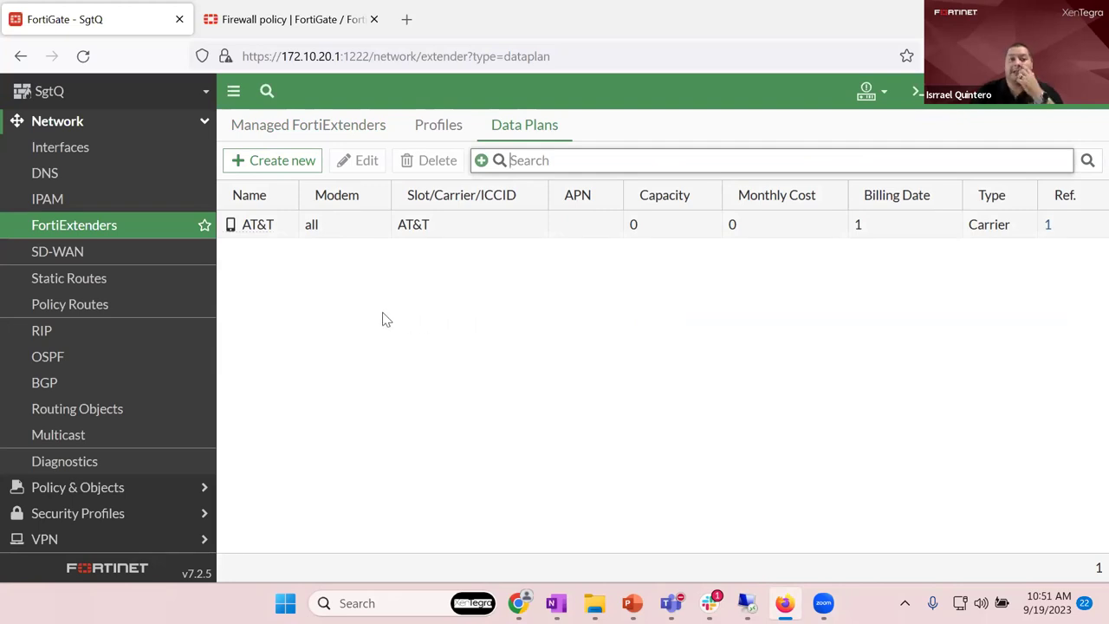
scroll(179, 352, "down", 3)
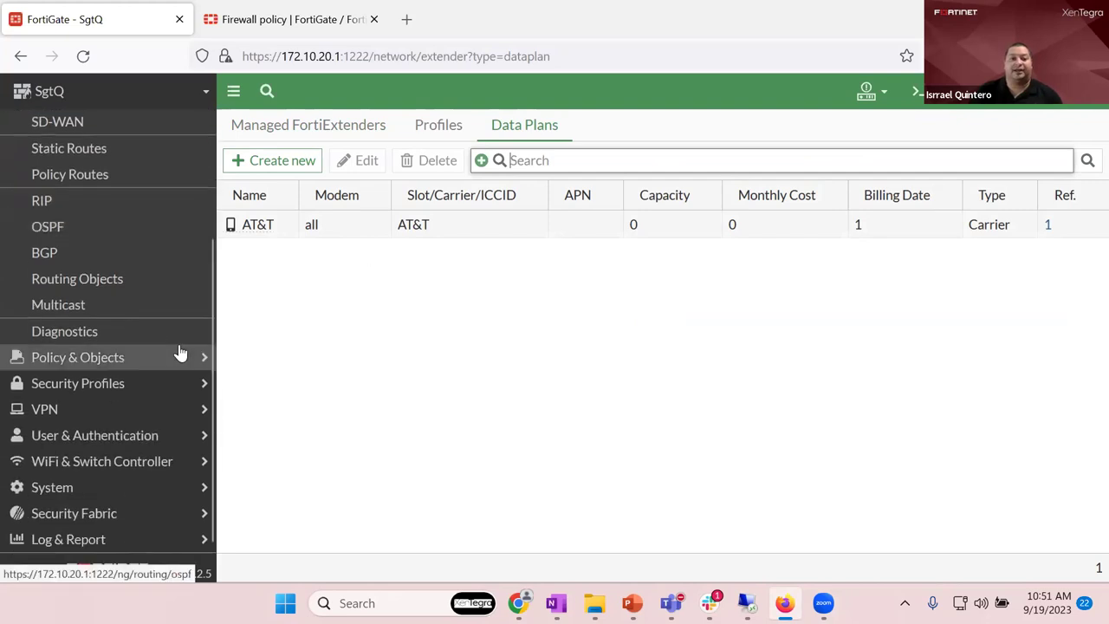
left_click(164, 465)
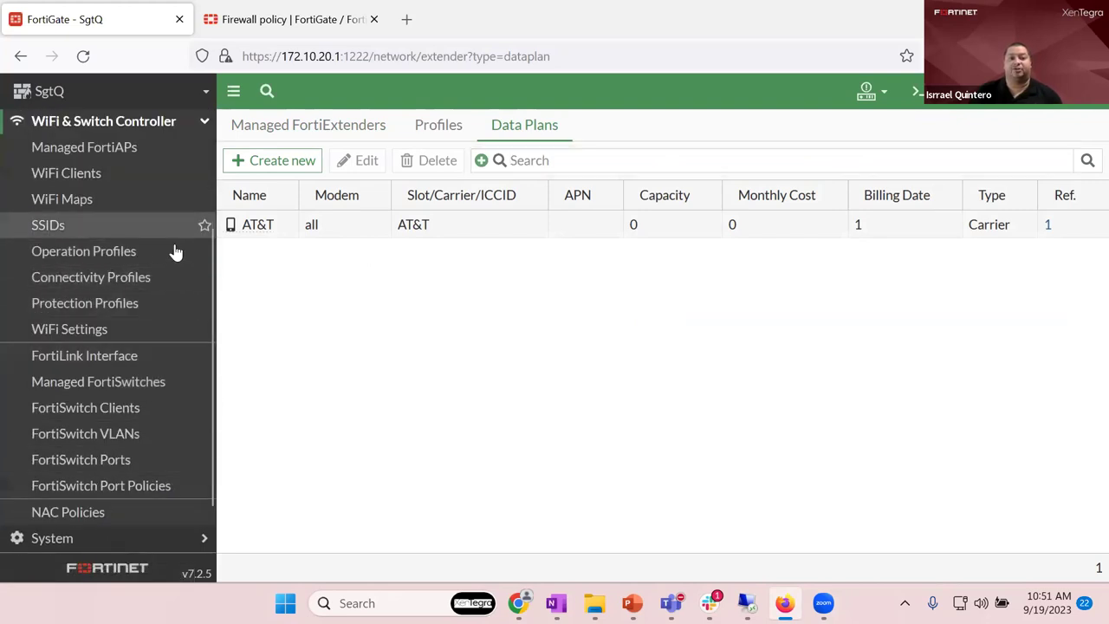